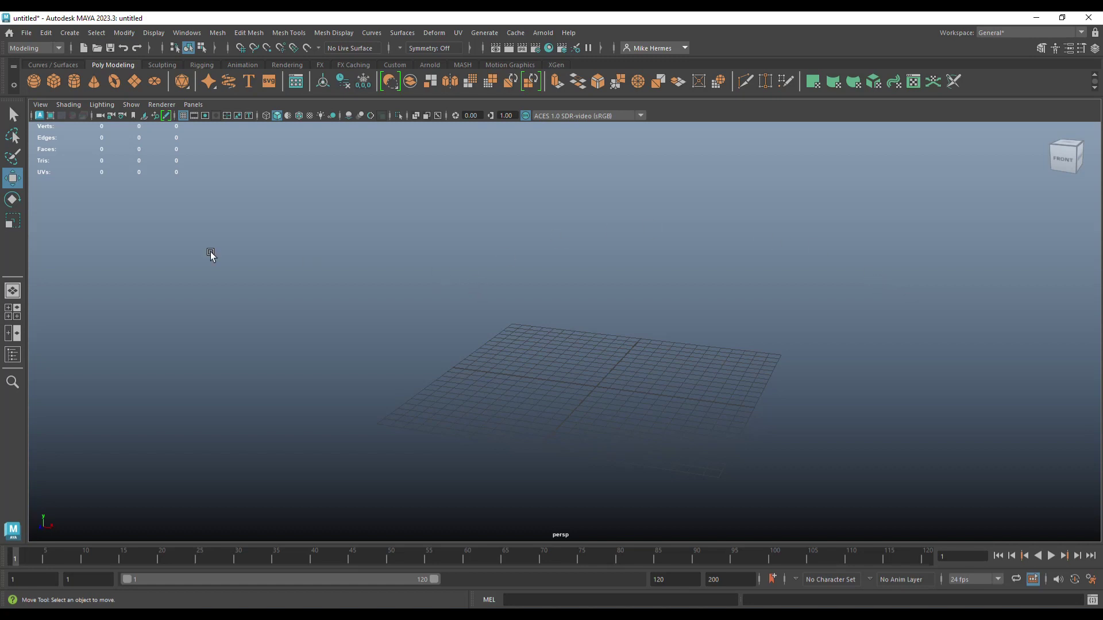
Create a polygon plane, enlarge it, rotate it -90° on Z and move it left and up
{"action": "left_click", "coordinate": [135, 81]}
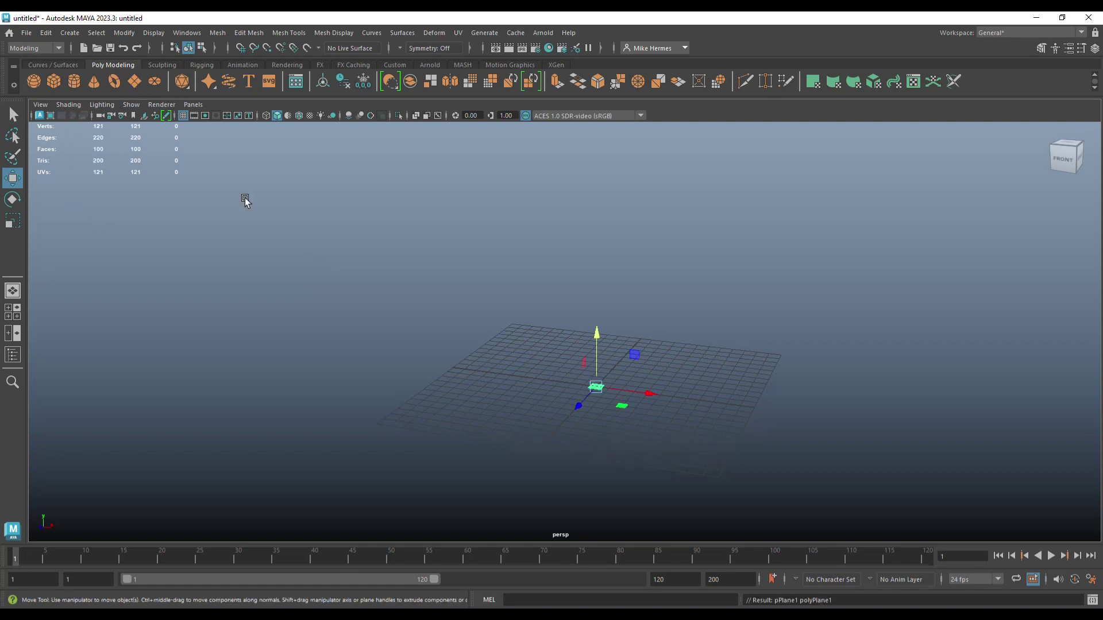
{"action": "key", "text": "r"}
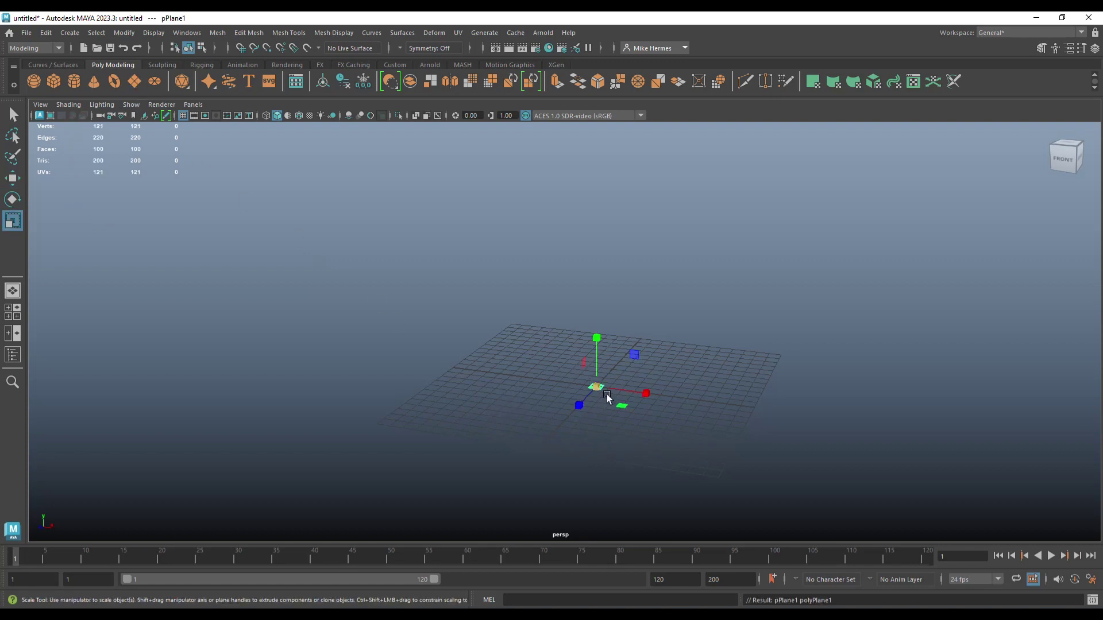
{"action": "left_click_drag", "start_coordinate": [597, 393], "coordinate": [690, 405]}
{"action": "key", "text": "e"}
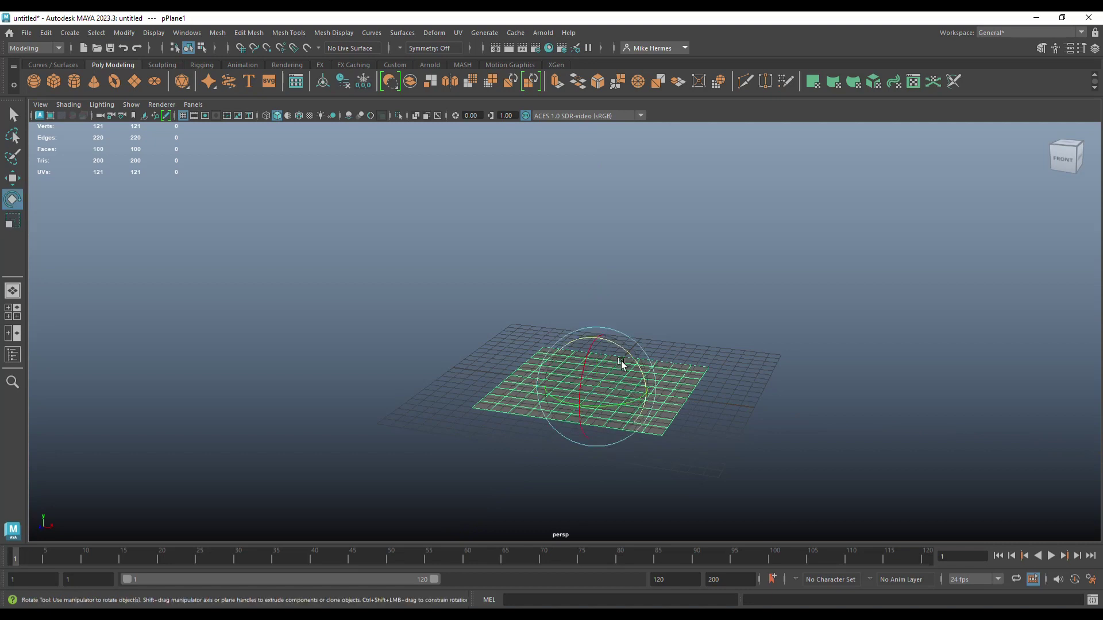
{"action": "left_click_drag", "start_coordinate": [615, 342], "coordinate": [674, 415]}
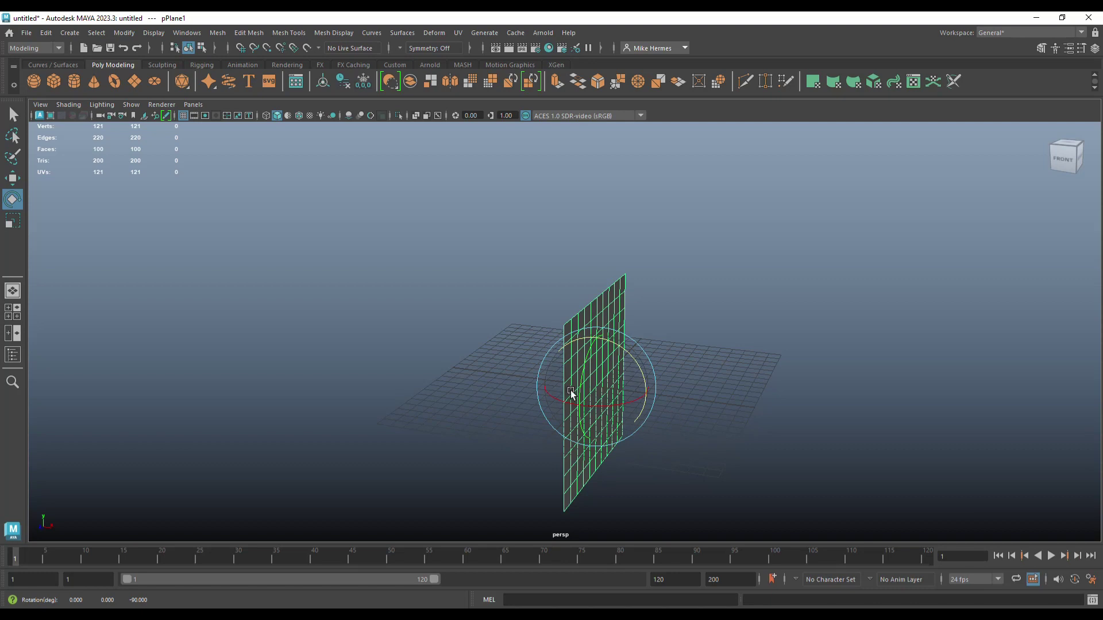
{"action": "key", "text": "w"}
{"action": "left_click_drag", "start_coordinate": [641, 391], "coordinate": [513, 374]}
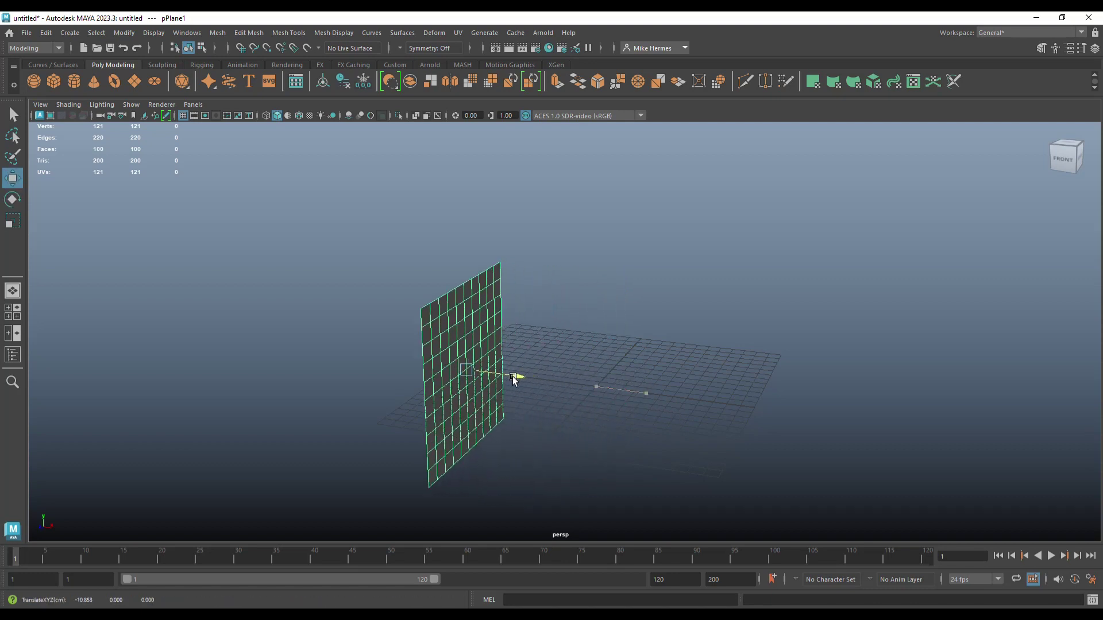
{"action": "left_click_drag", "start_coordinate": [468, 317], "coordinate": [457, 206]}
Add a polygon sphere at the origin
{"action": "scroll", "coordinate": [581, 310], "scroll_direction": "up", "scroll_amount": 3}
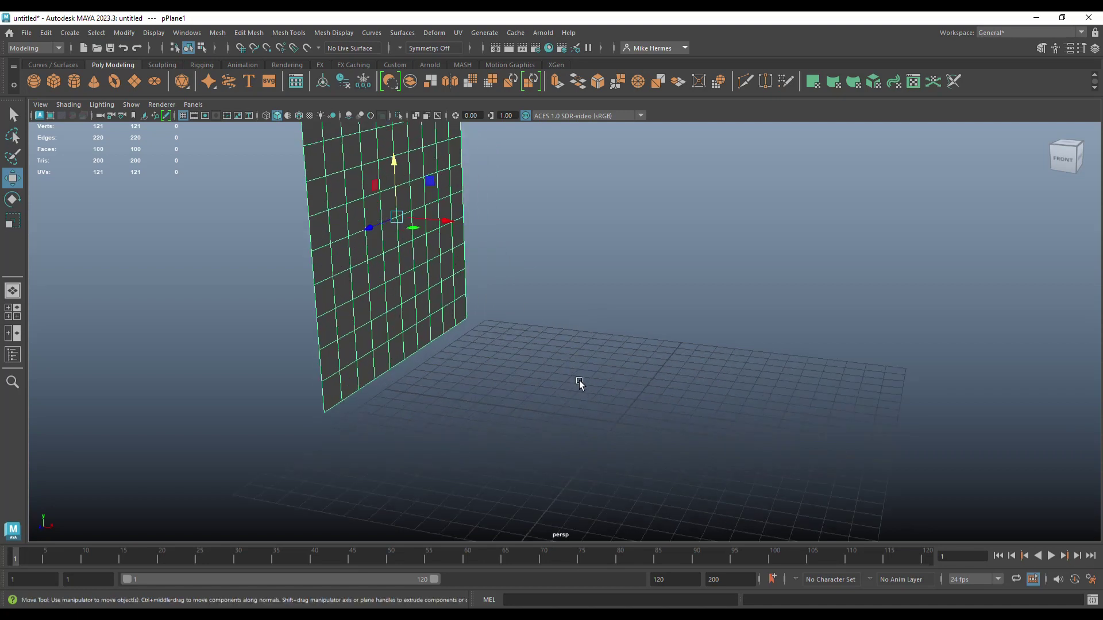
{"action": "scroll", "coordinate": [576, 379], "scroll_direction": "down", "scroll_amount": 3}
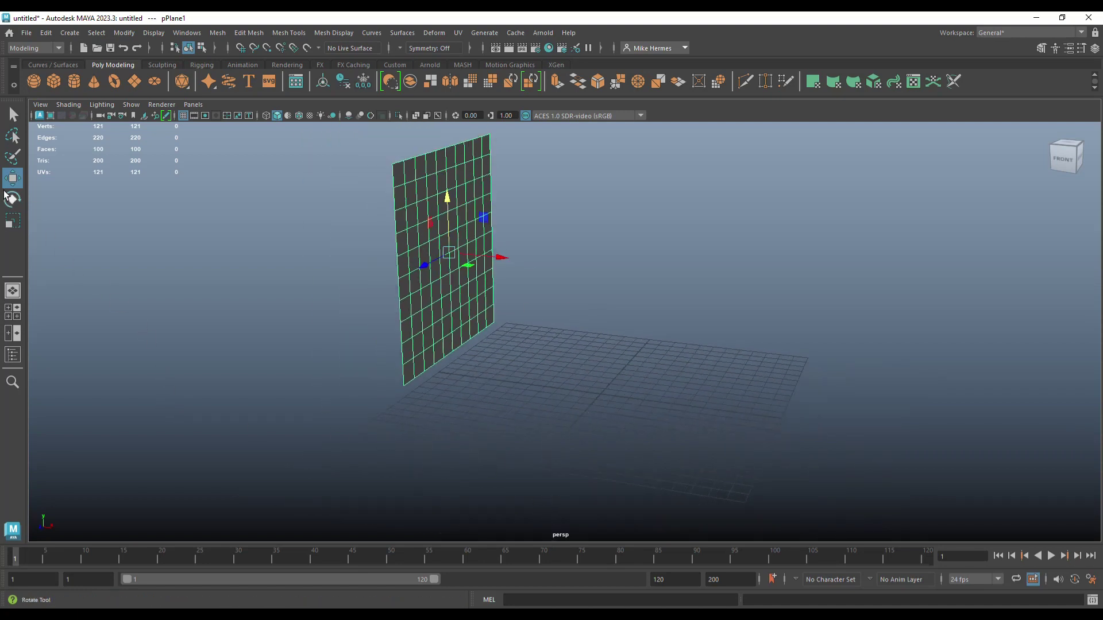
{"action": "left_click", "coordinate": [34, 81]}
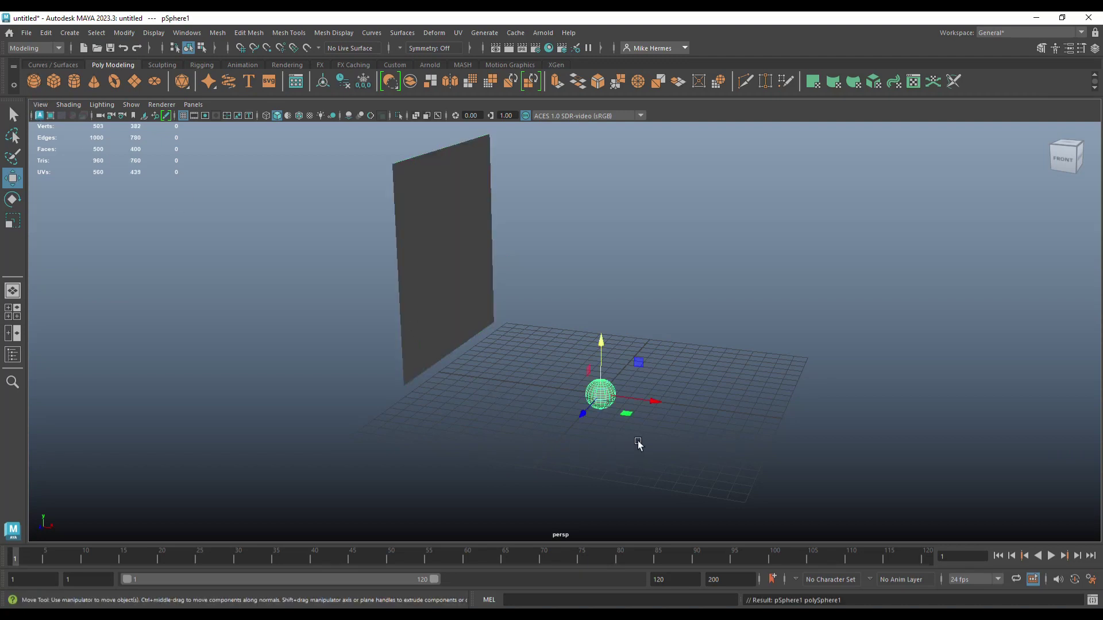
Frame the new sphere and rotate it -90° on Z
{"action": "key", "text": "f"}
{"action": "key", "text": "e"}
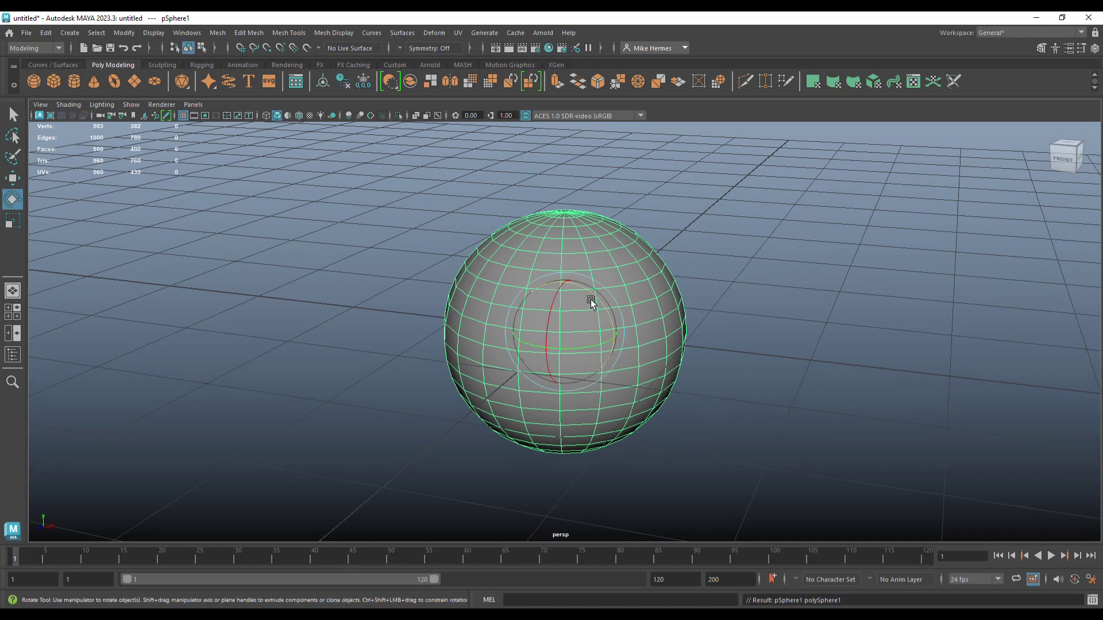
{"action": "left_click_drag", "start_coordinate": [592, 297], "coordinate": [636, 390]}
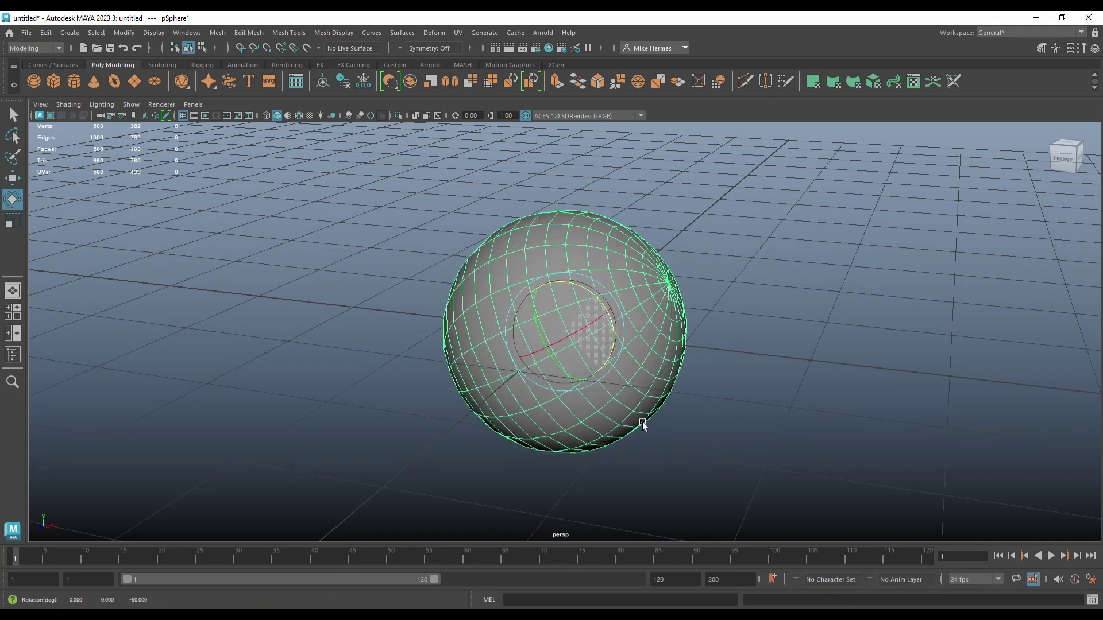
{"action": "left_click_drag", "start_coordinate": [612, 330], "coordinate": [613, 352]}
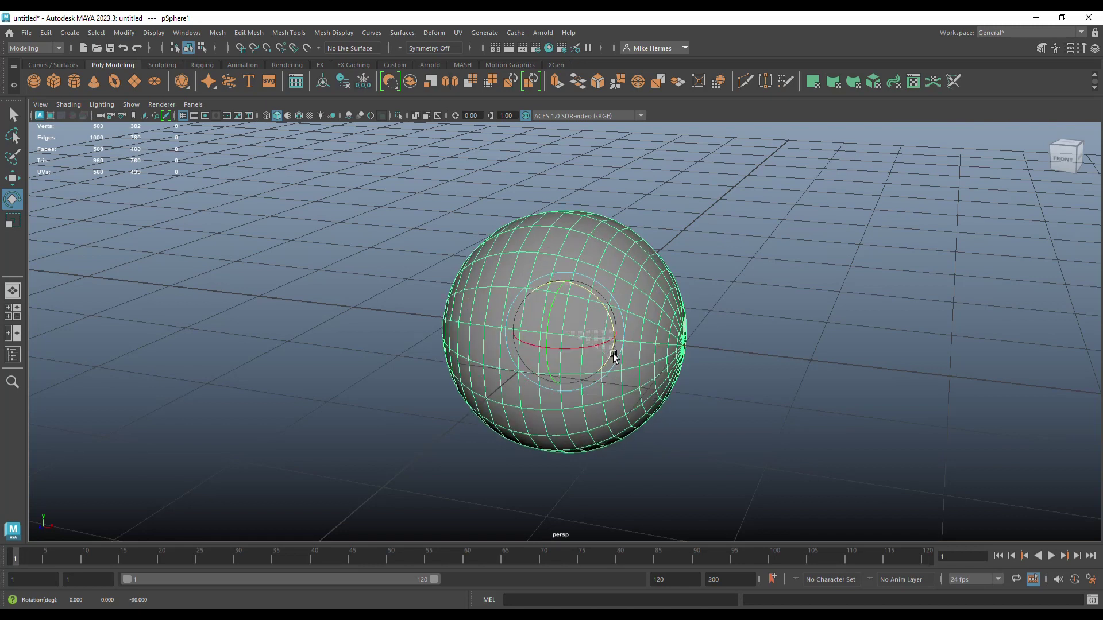
In the maximized front view, delete the sphere's left-half faces
{"action": "key", "text": "space"}
{"action": "key", "text": "space"}
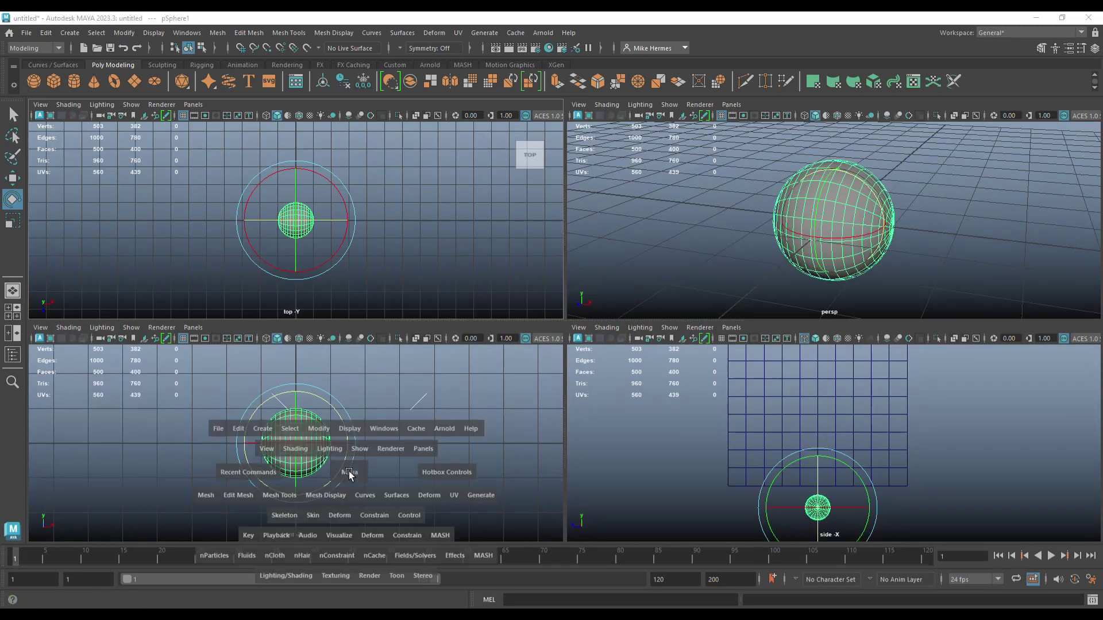
{"action": "right_click_drag", "start_coordinate": [707, 250], "coordinate": [711, 293]}
{"action": "left_click_drag", "start_coordinate": [351, 172], "coordinate": [560, 525]}
{"action": "key", "text": "Delete"}
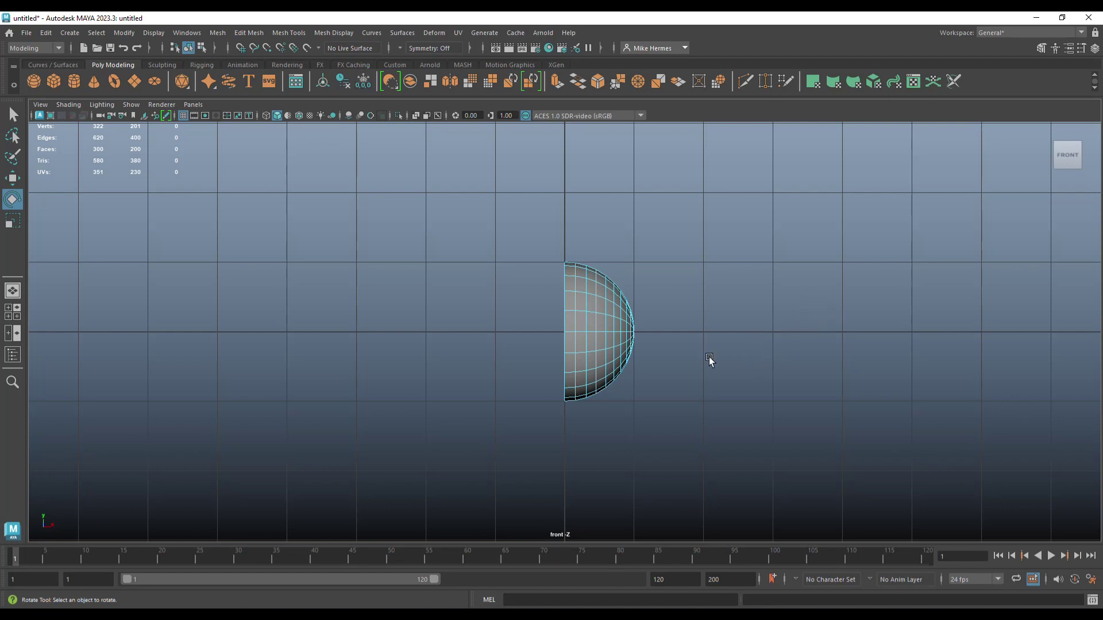
Return to object mode, frame the plane and half sphere in perspective, and select the plane
{"action": "right_click_drag", "start_coordinate": [574, 298], "coordinate": [638, 261]}
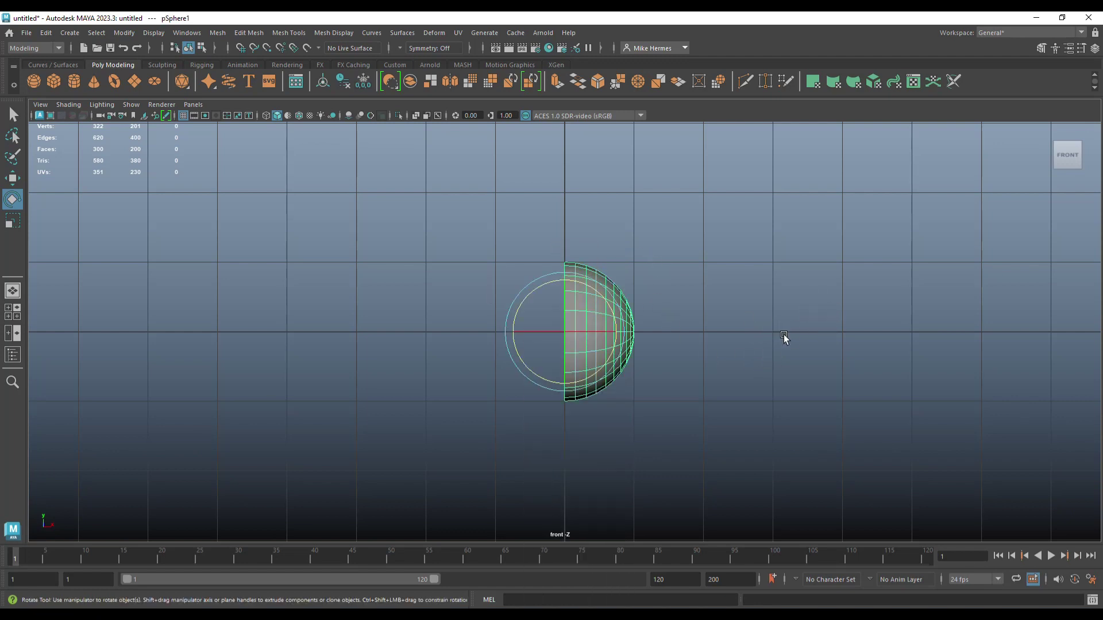
{"action": "key", "text": "w"}
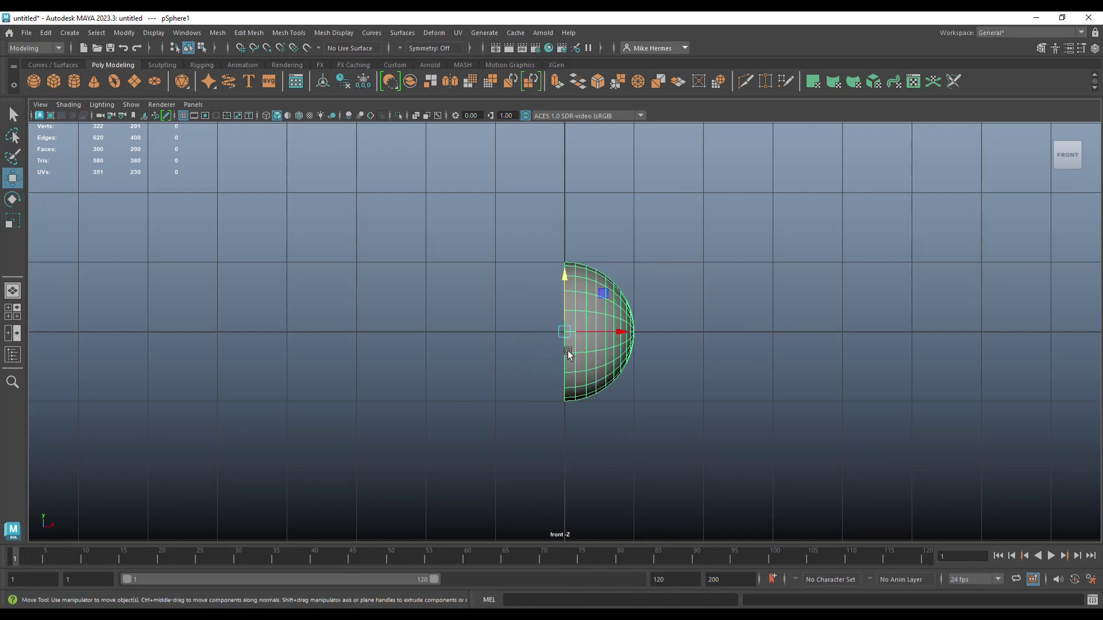
{"action": "left_click", "coordinate": [12, 313]}
{"action": "key", "text": "space"}
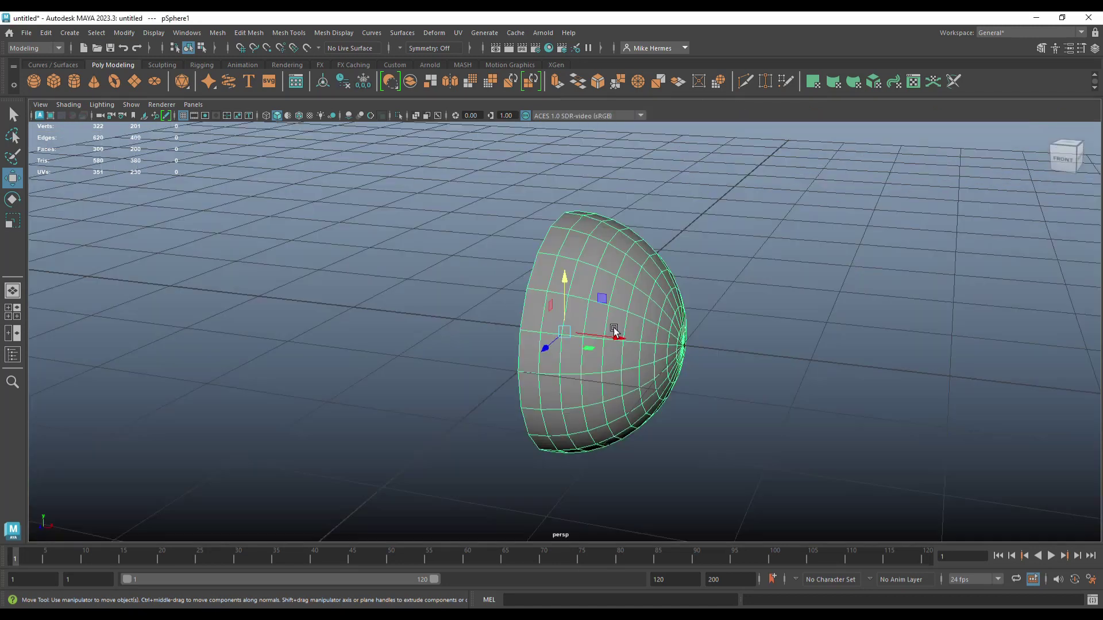
{"action": "scroll", "coordinate": [531, 319], "scroll_direction": "down", "scroll_amount": 5}
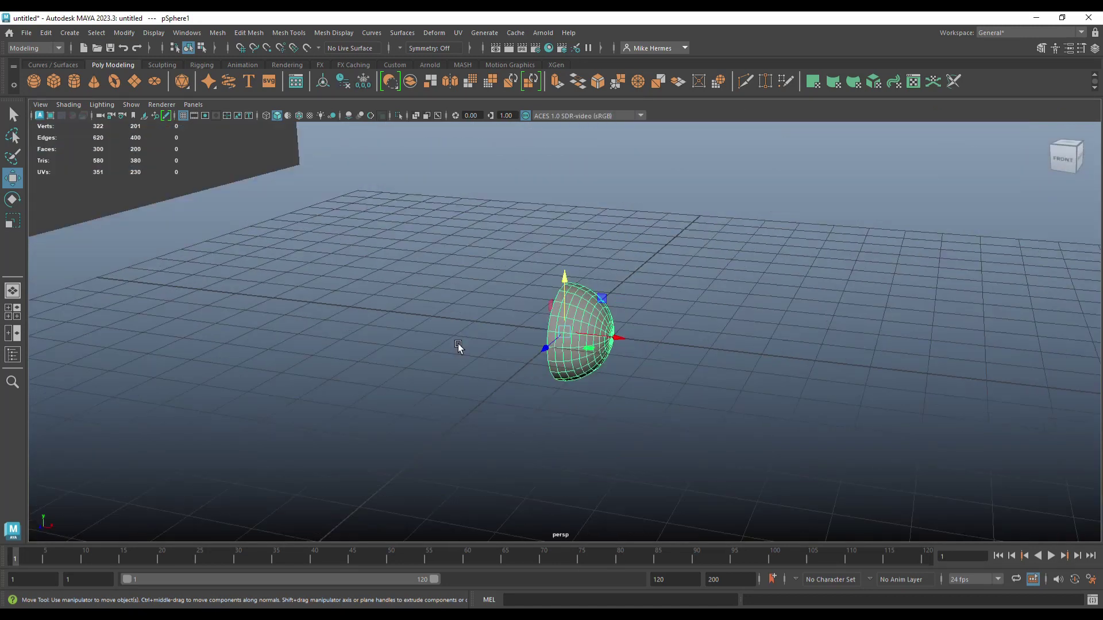
{"action": "left_click_drag", "start_coordinate": [457, 343], "coordinate": [398, 337], "text": "alt"}
{"action": "middle_click_drag", "start_coordinate": [399, 337], "coordinate": [389, 458], "text": "alt"}
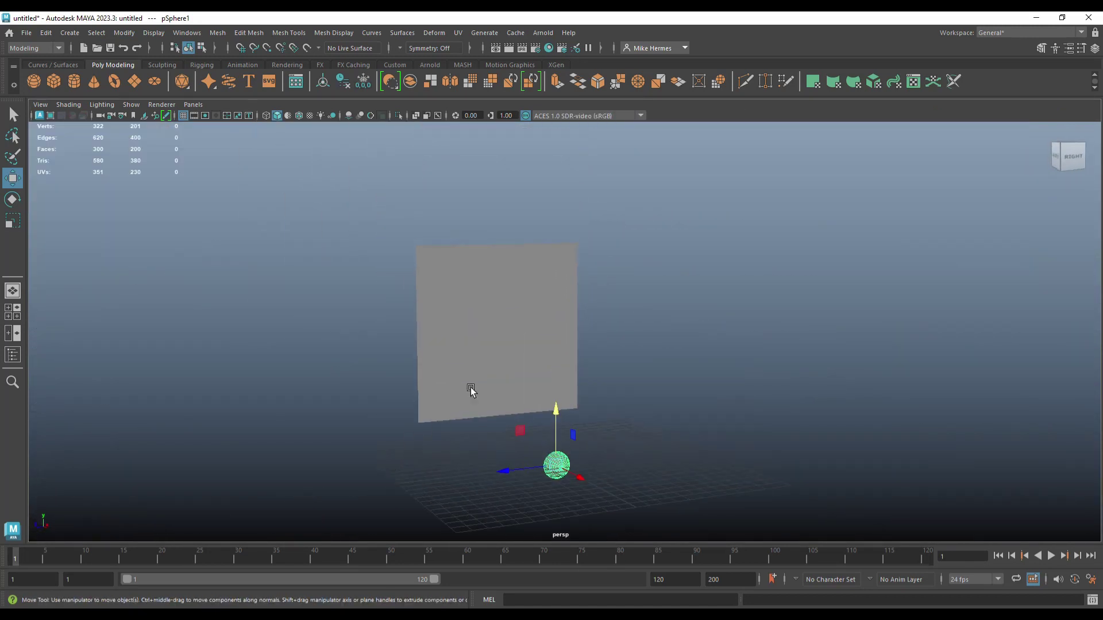
{"action": "scroll", "coordinate": [426, 336], "scroll_direction": "up", "scroll_amount": 3}
{"action": "left_click", "coordinate": [466, 271]}
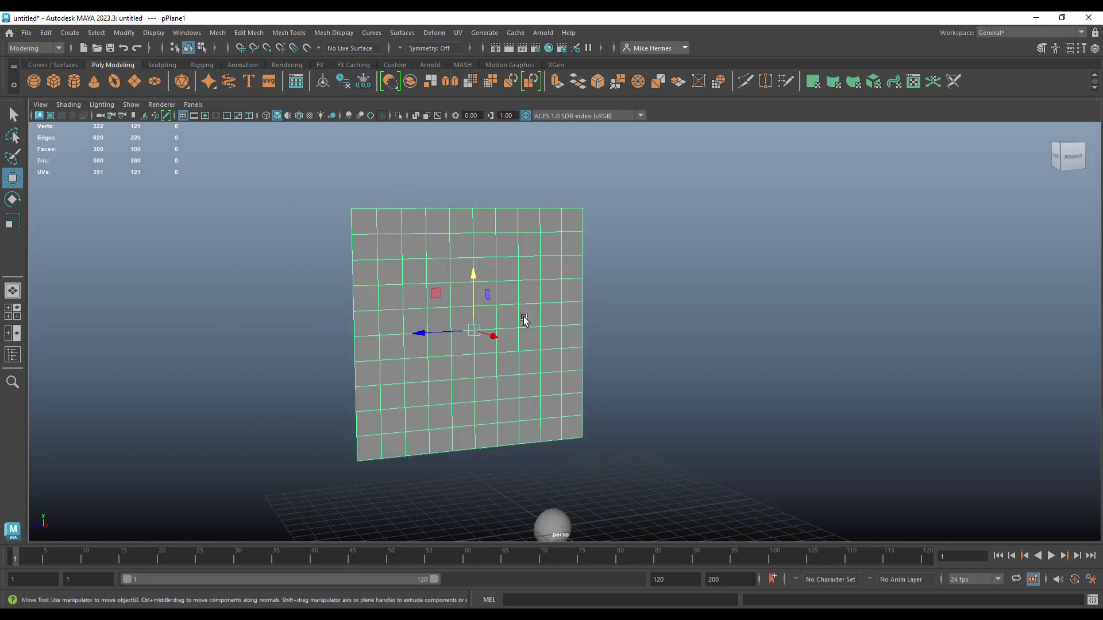
{"action": "left_click", "coordinate": [17, 315]}
In the side view, select the half sphere and scale it down to 0.257
{"action": "key", "text": "space"}
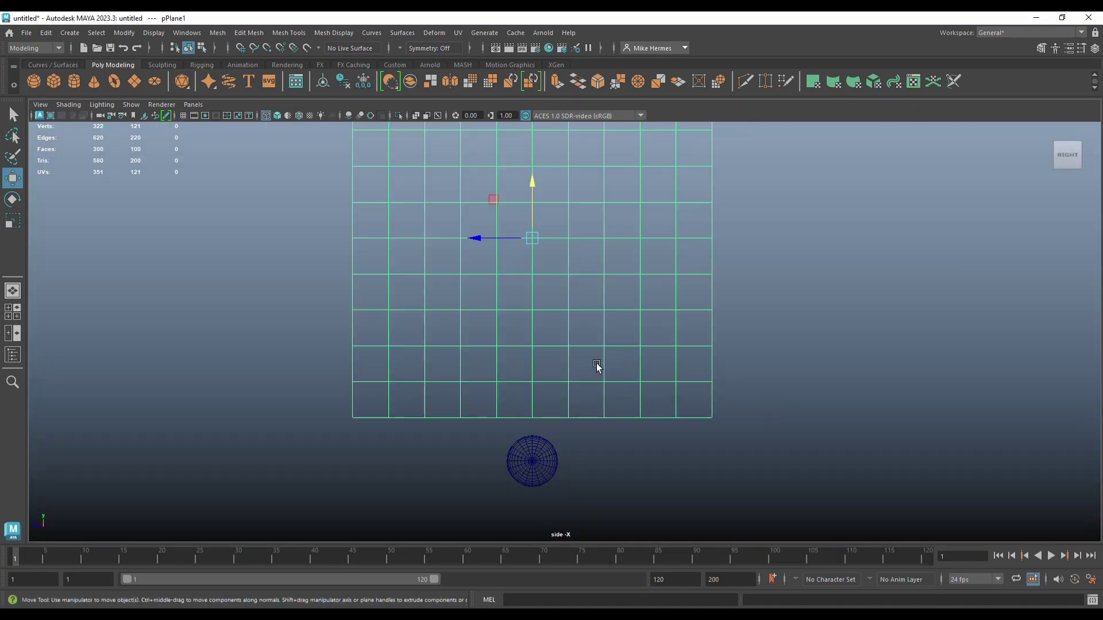
{"action": "scroll", "coordinate": [556, 288], "scroll_direction": "down", "scroll_amount": 2}
{"action": "scroll", "coordinate": [537, 281], "scroll_direction": "up", "scroll_amount": 1}
{"action": "mouse_move", "coordinate": [537, 281]}
{"action": "middle_mouse_down", "text": "alt"}
{"action": "mouse_move", "coordinate": [525, 322]}
{"action": "mouse_move", "coordinate": [536, 283]}
{"action": "middle_mouse_up", "text": "alt"}
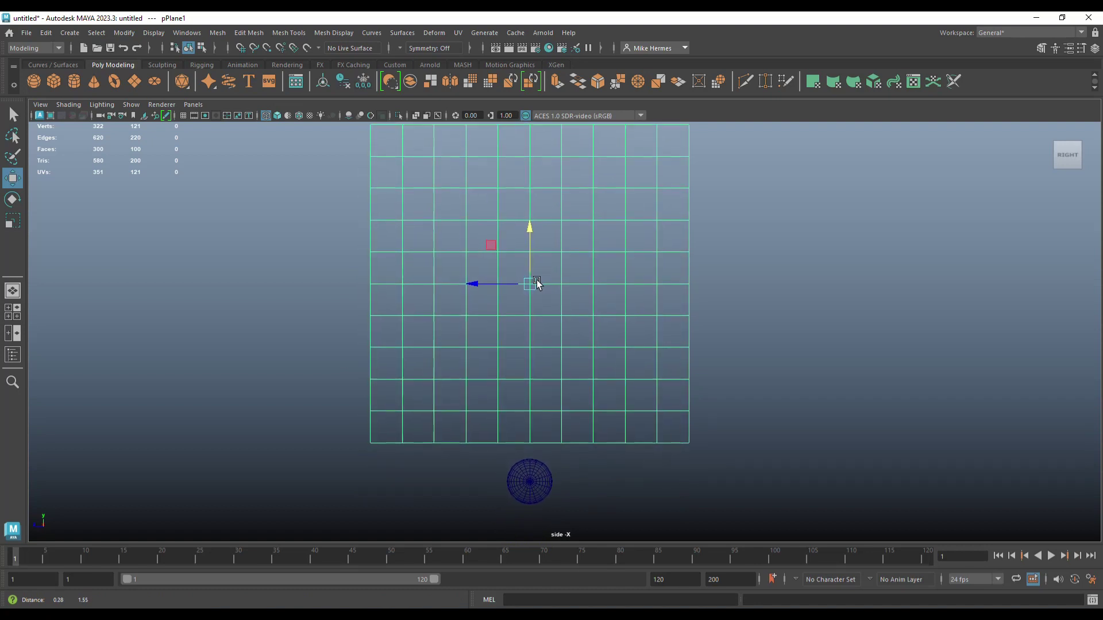
{"action": "scroll", "coordinate": [537, 281], "scroll_direction": "up", "scroll_amount": 1}
{"action": "scroll", "coordinate": [554, 313], "scroll_direction": "down", "scroll_amount": 2}
{"action": "scroll", "coordinate": [584, 343], "scroll_direction": "down", "scroll_amount": 1}
{"action": "middle_click_drag", "start_coordinate": [584, 343], "coordinate": [603, 300], "text": "alt"}
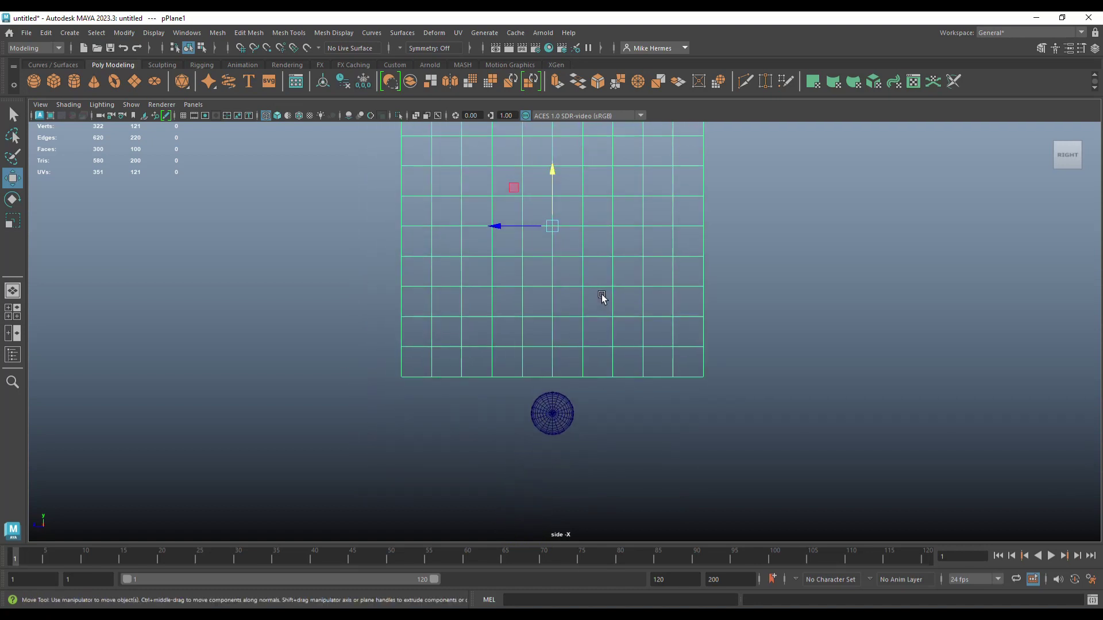
{"action": "left_click", "coordinate": [568, 413]}
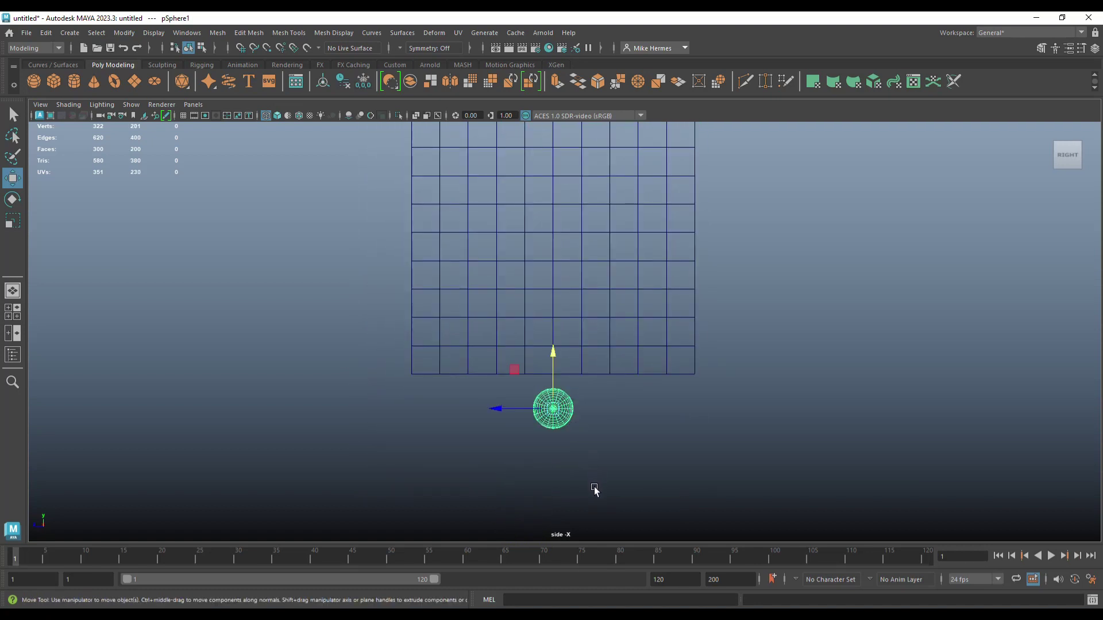
{"action": "key", "text": "r"}
{"action": "left_click_drag", "start_coordinate": [554, 410], "coordinate": [528, 423]}
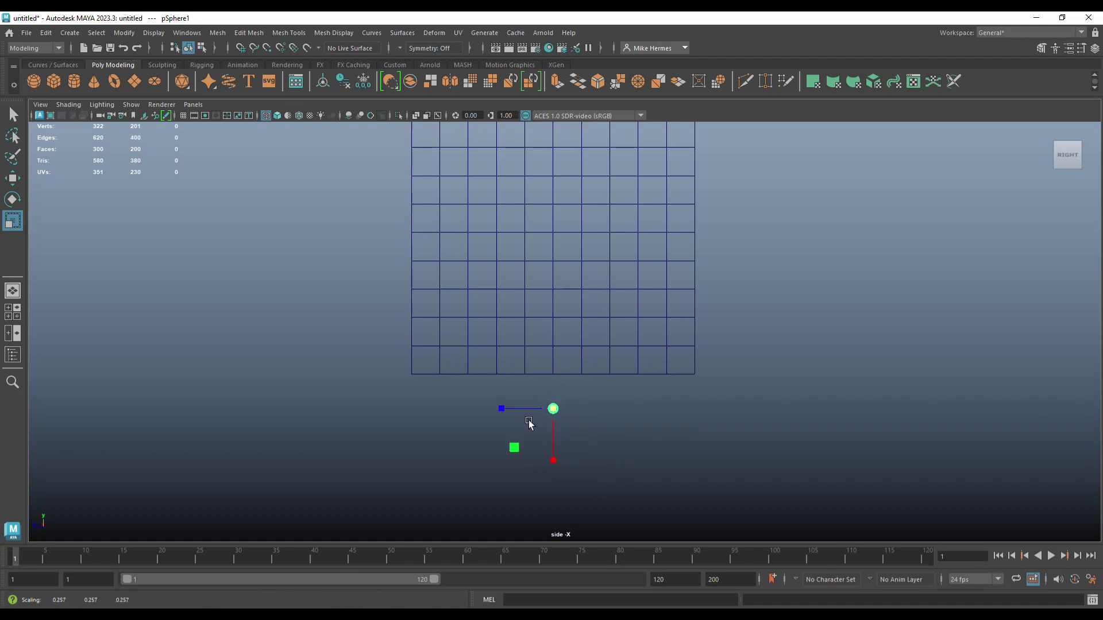
Snap the half sphere's pivot onto the plane's top corner vertex
{"action": "middle_click_drag", "start_coordinate": [406, 308], "coordinate": [424, 379], "text": "alt"}
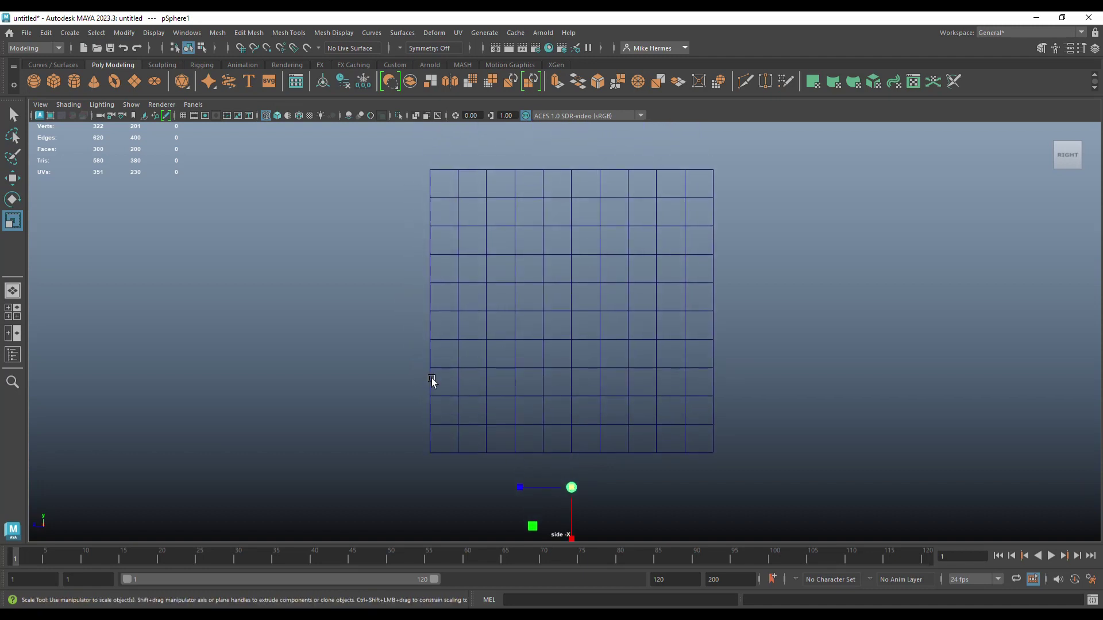
{"action": "key", "text": "w"}
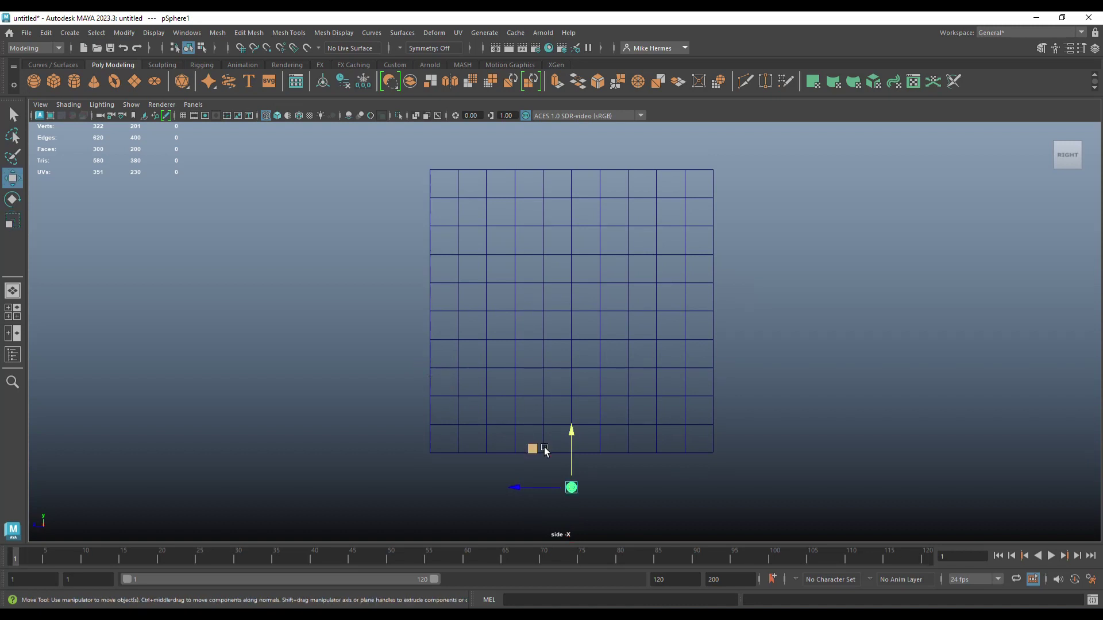
{"action": "key", "text": "v"}
{"action": "key", "text": "d"}
{"action": "left_click_drag", "start_coordinate": [572, 490], "coordinate": [467, 192]}
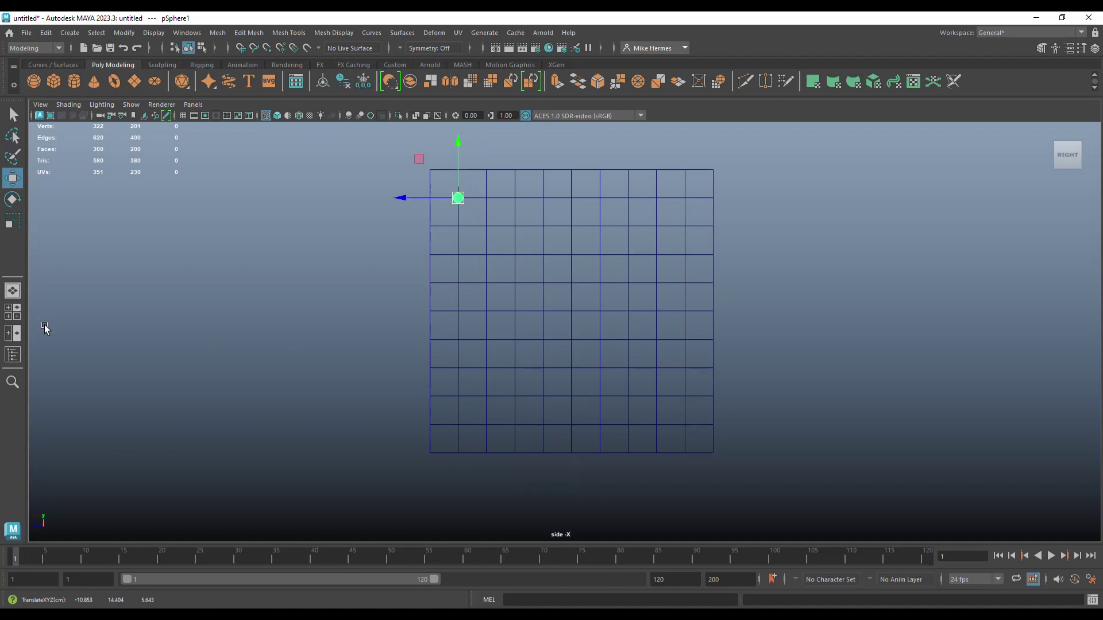
Frame and orbit around the placed half sphere in the perspective view
{"action": "left_click", "coordinate": [12, 312]}
{"action": "key", "text": "space"}
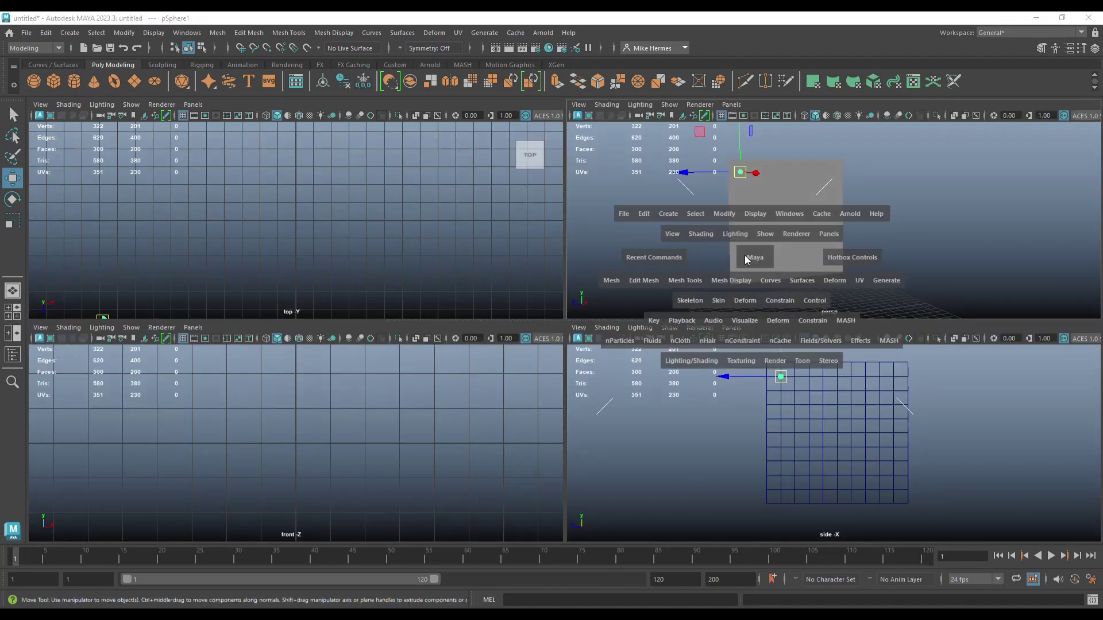
{"action": "left_click_drag", "start_coordinate": [733, 256], "coordinate": [561, 278], "text": "alt"}
{"action": "left_click_drag", "start_coordinate": [500, 293], "coordinate": [479, 348], "text": "alt"}
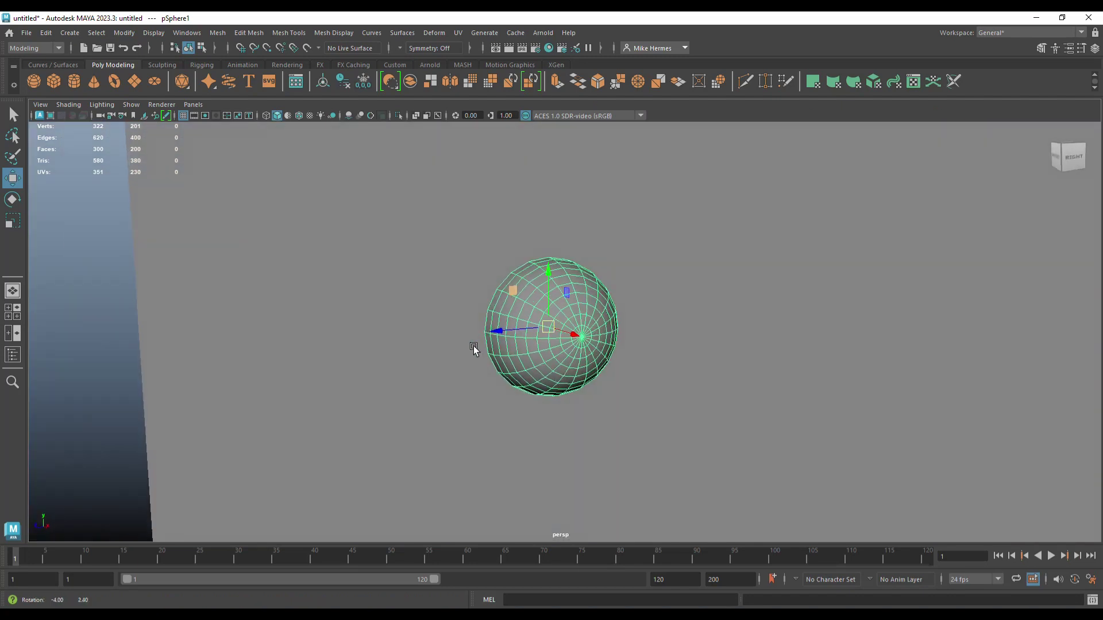
{"action": "left_click", "coordinate": [13, 312]}
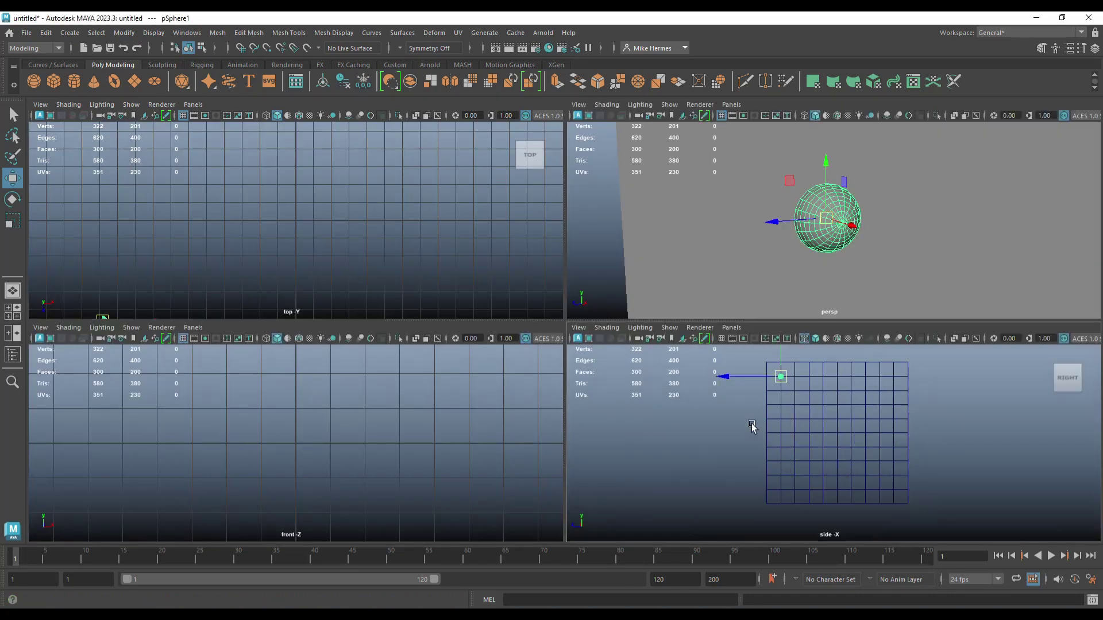
Duplicate the sphere, snap it one grid vertex over, and repeat to make a row of nine
{"action": "key", "text": "space"}
{"action": "scroll", "coordinate": [596, 396], "scroll_direction": "up", "scroll_amount": 2}
{"action": "middle_click_drag", "start_coordinate": [676, 262], "coordinate": [697, 334], "text": "alt"}
{"action": "scroll", "coordinate": [502, 324], "scroll_direction": "up", "scroll_amount": 1}
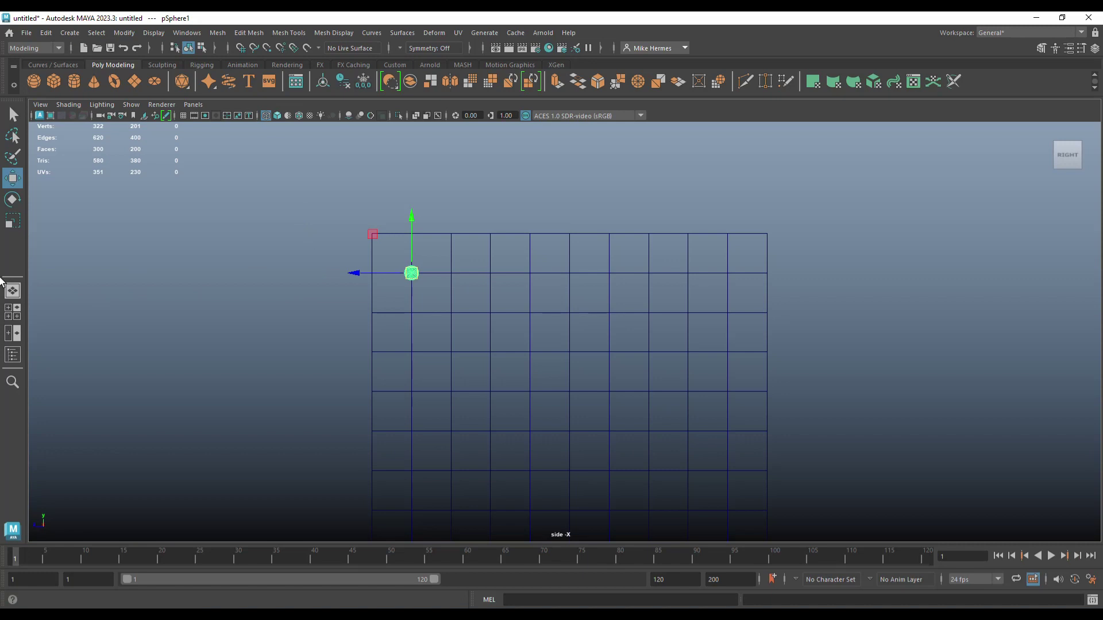
{"action": "key", "text": "ctrl+d"}
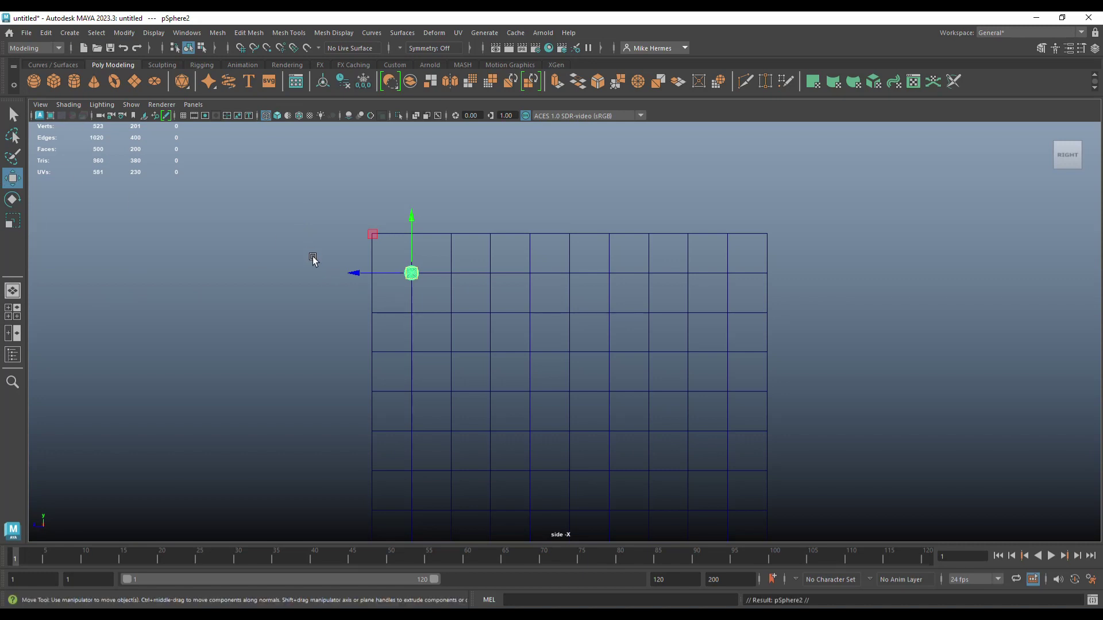
{"action": "left_click_drag", "start_coordinate": [358, 273], "coordinate": [463, 284]}
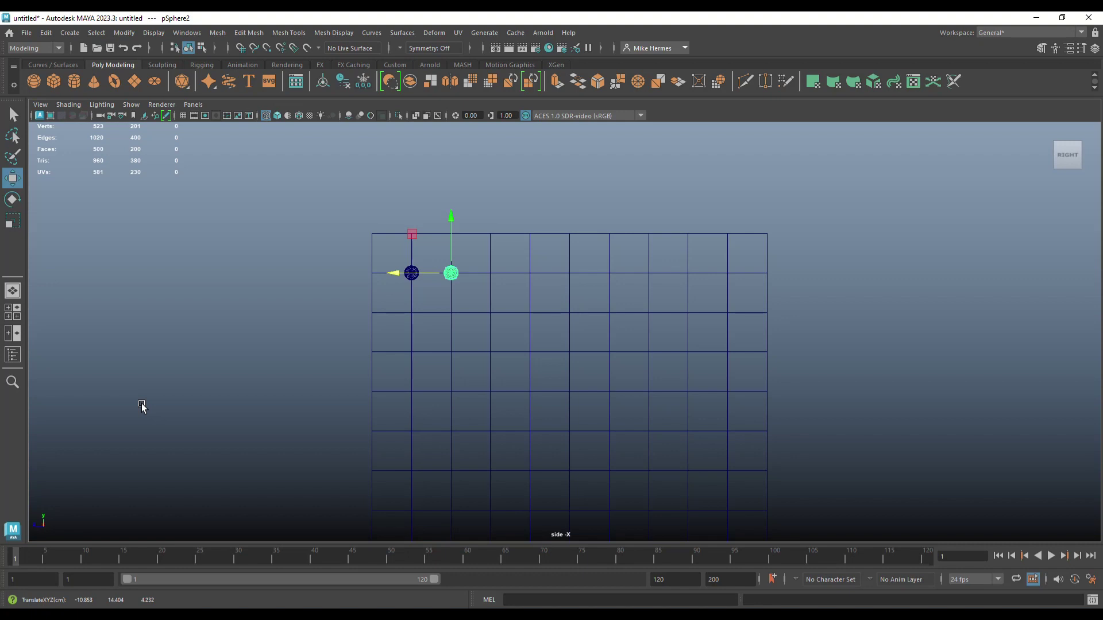
{"action": "key", "text": "shift+d"}
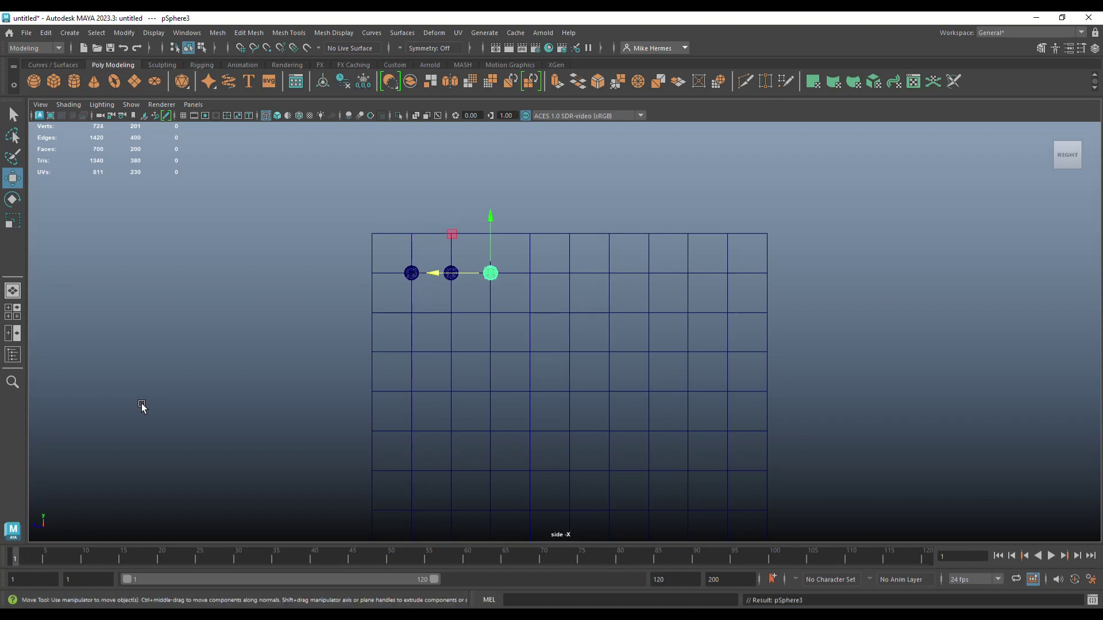
{"action": "key", "text": "shift+d"}
{"action": "key", "text": "shift+d"}
{"action": "key", "text": "shift+d"}
{"action": "key", "text": "shift+d"}
{"action": "key", "text": "shift+d"}
{"action": "key", "text": "shift+d"}
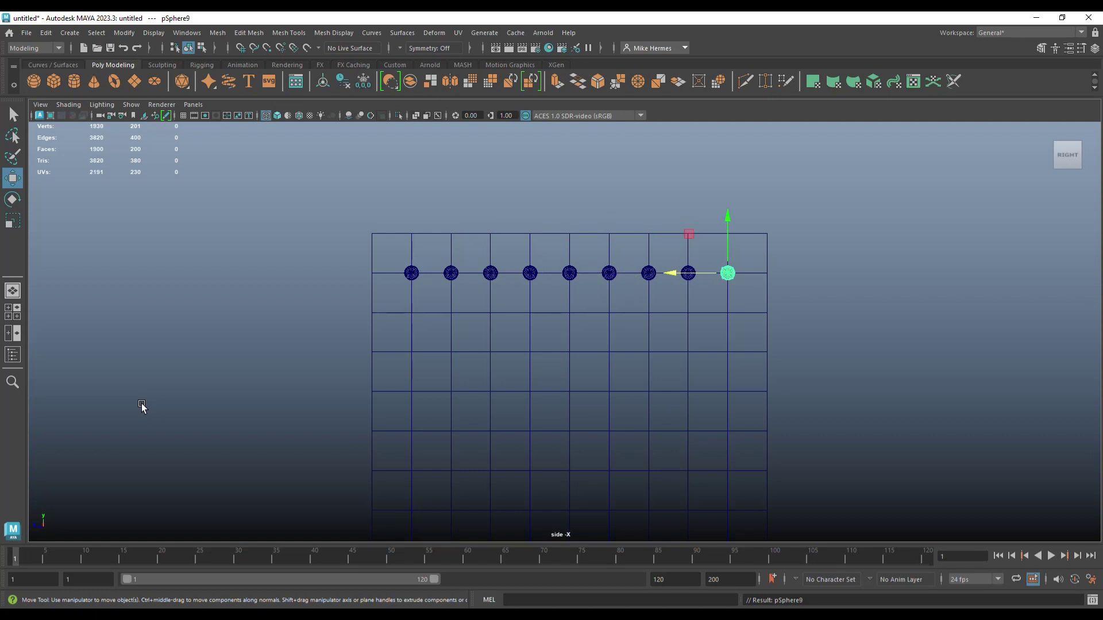
Box-select the row of nine spheres, leaving the plane unselected
{"action": "scroll", "coordinate": [522, 370], "scroll_direction": "down", "scroll_amount": 2}
{"action": "scroll", "coordinate": [576, 340], "scroll_direction": "down", "scroll_amount": 1}
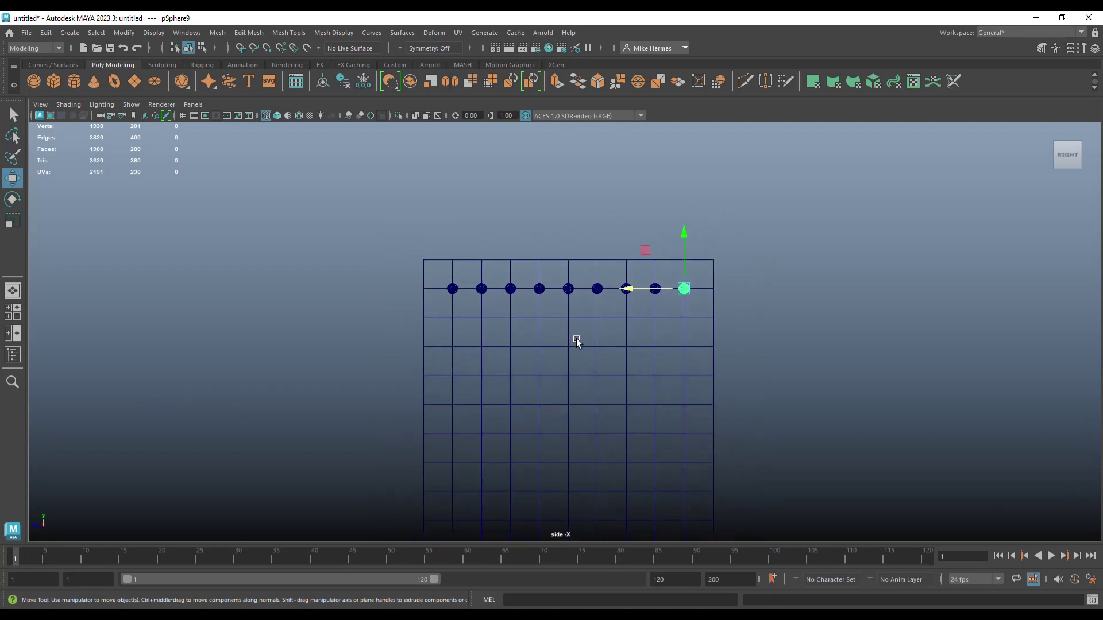
{"action": "left_click_drag", "start_coordinate": [348, 241], "coordinate": [806, 306]}
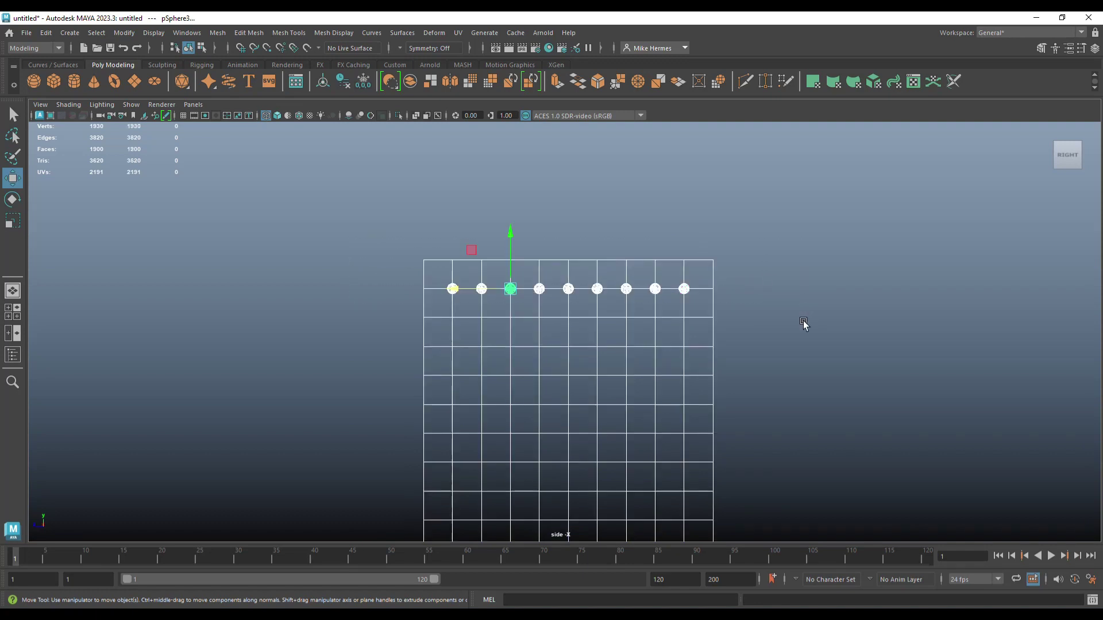
{"action": "left_click", "coordinate": [696, 352], "text": "shift"}
{"action": "middle_click_drag", "start_coordinate": [793, 399], "coordinate": [804, 309], "text": "alt"}
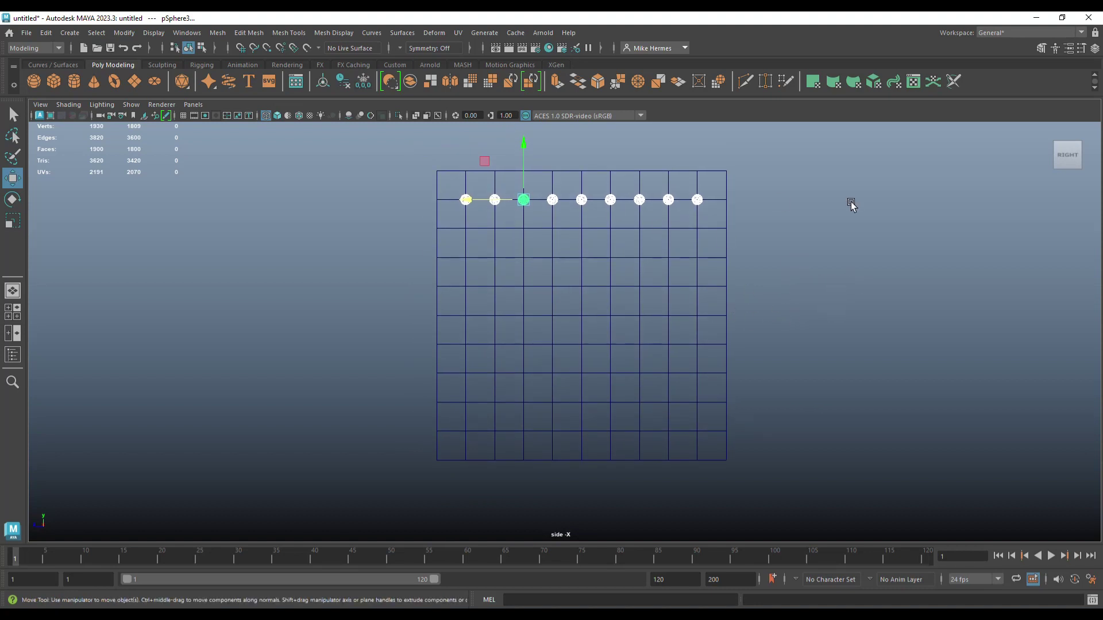
Duplicate the row one grid line down and repeat until nine rows fill the plane
{"action": "key", "text": "ctrl+d"}
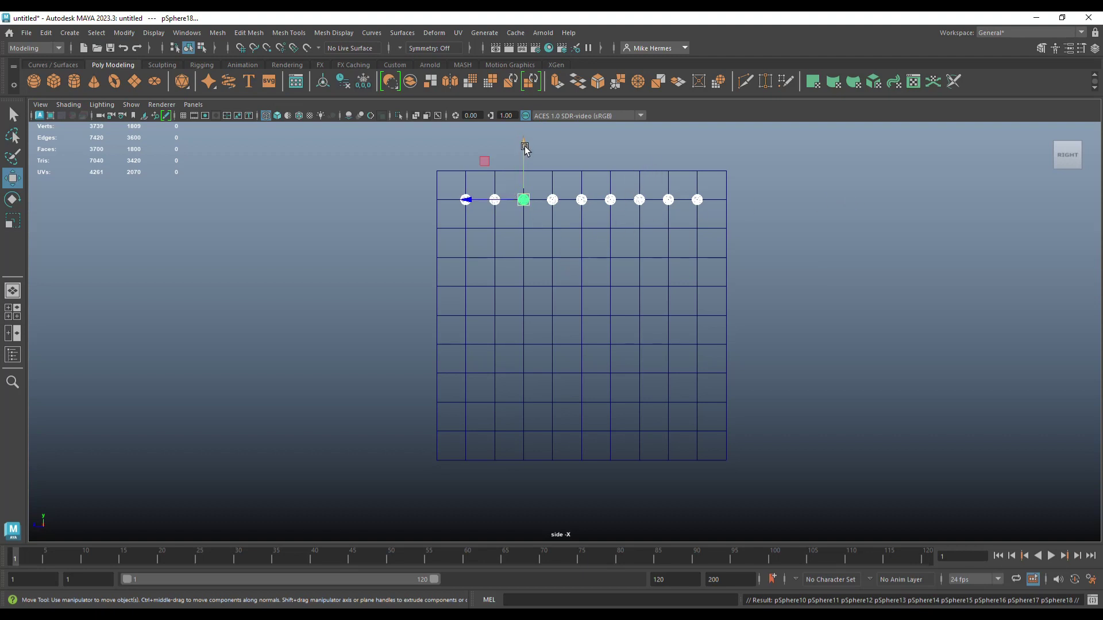
{"action": "left_click_drag", "start_coordinate": [525, 145], "coordinate": [520, 235]}
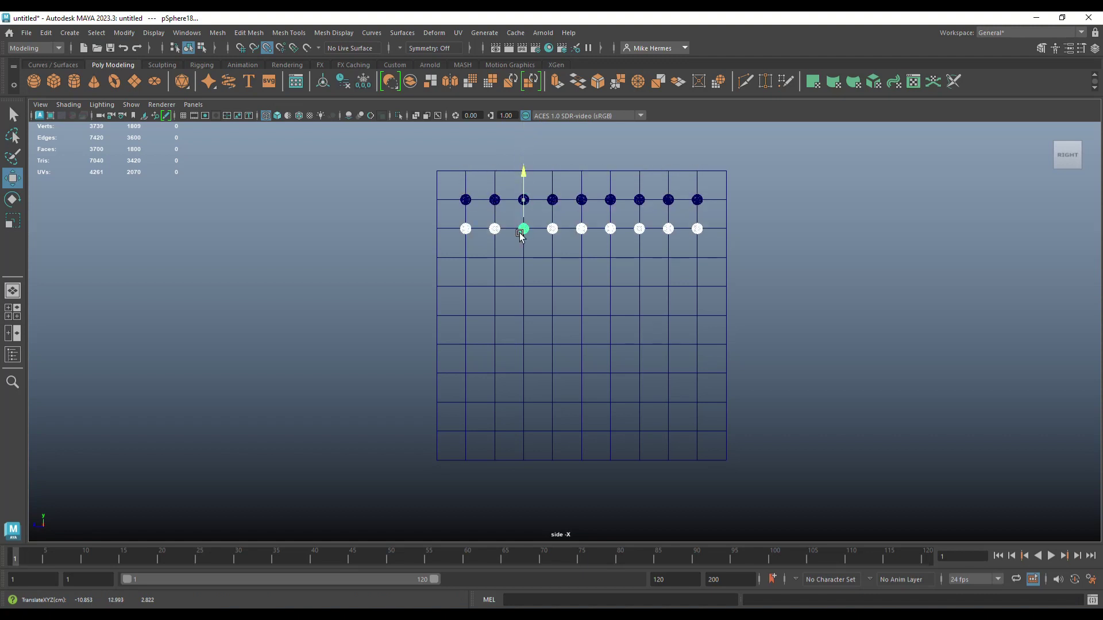
{"action": "scroll", "coordinate": [222, 308], "scroll_direction": "down", "scroll_amount": 4}
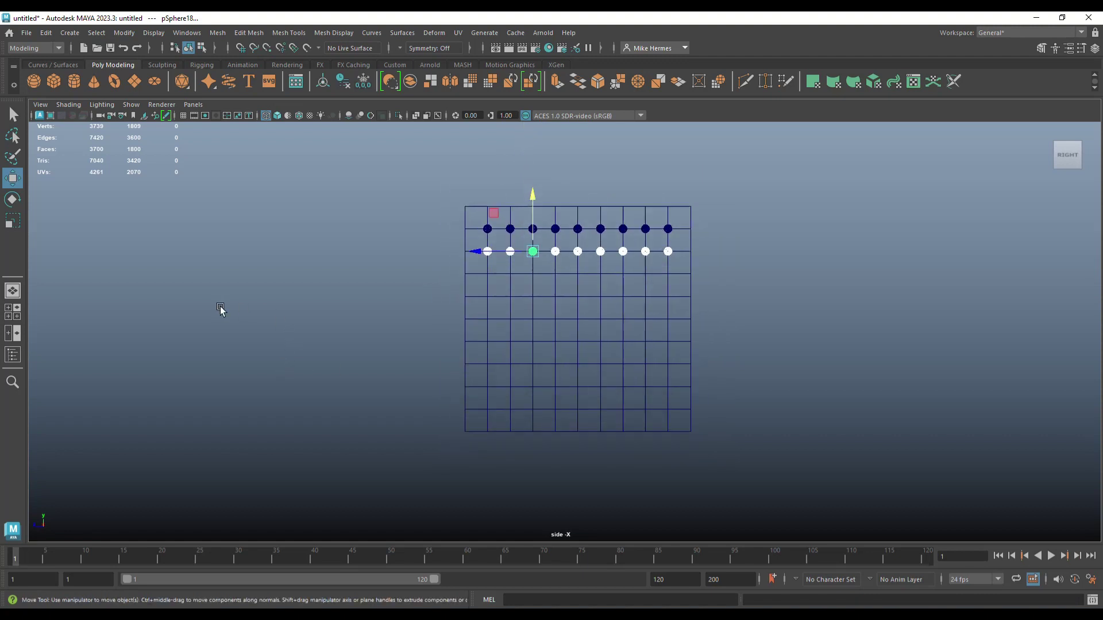
{"action": "scroll", "coordinate": [220, 309], "scroll_direction": "down", "scroll_amount": 2}
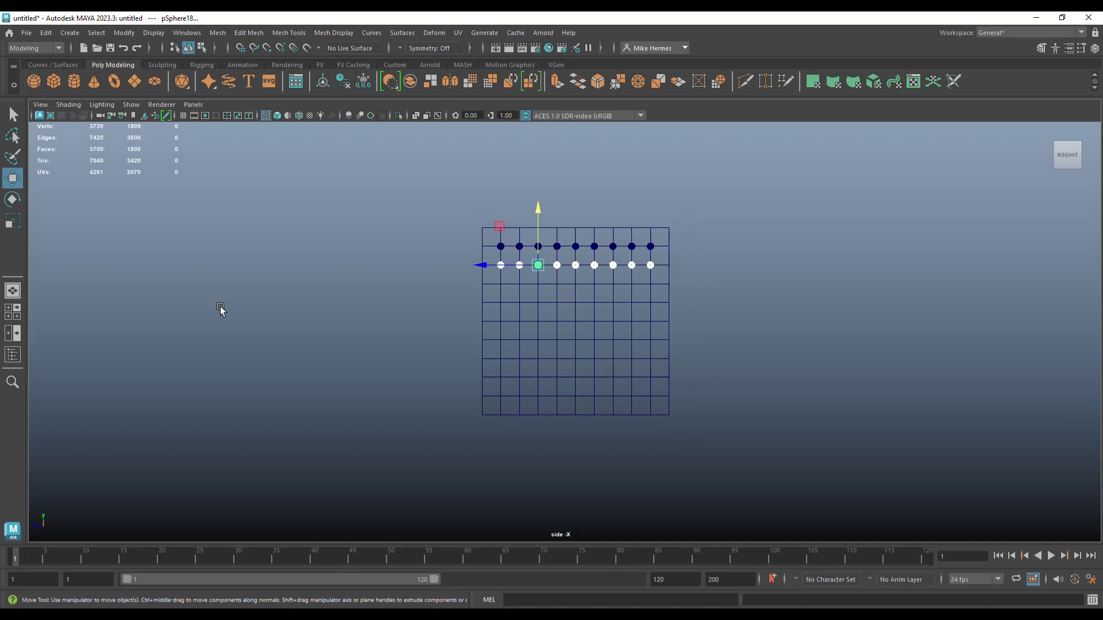
{"action": "key", "text": "shift+d"}
{"action": "key", "text": "shift+d"}
{"action": "key", "text": "shift+d"}
{"action": "key", "text": "shift+d"}
{"action": "key", "text": "shift+d"}
{"action": "key", "text": "shift+d"}
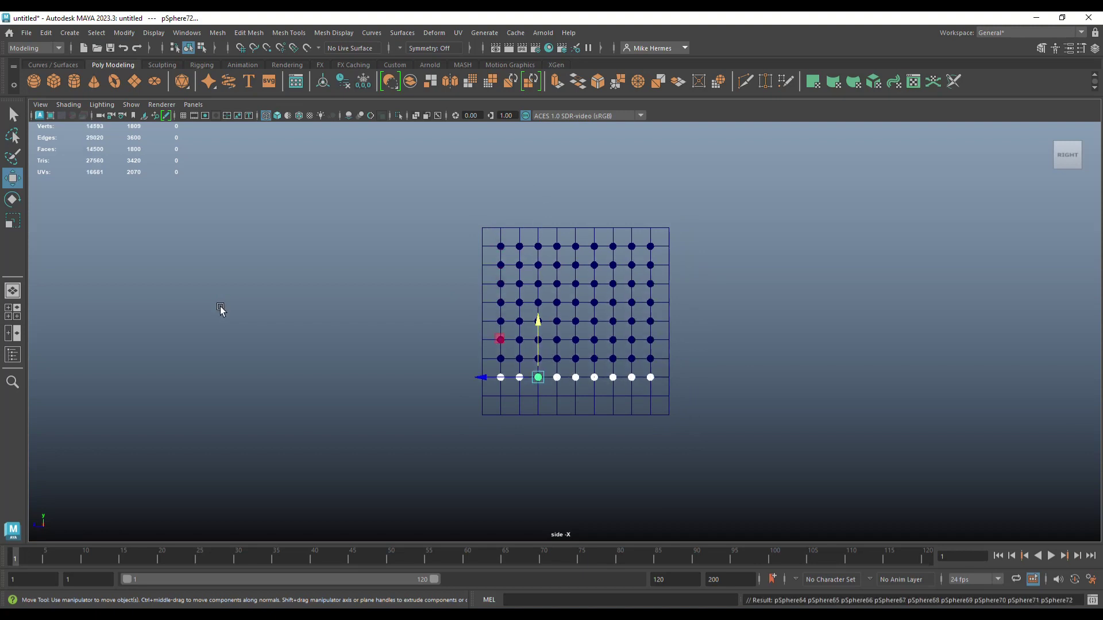
{"action": "key", "text": "shift+d"}
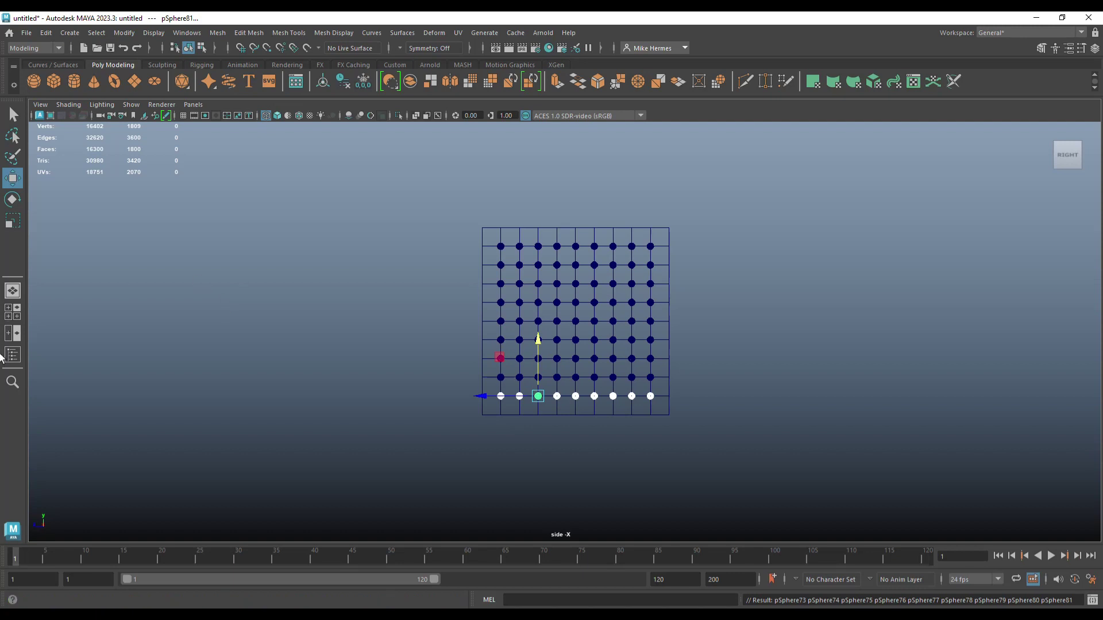
{"action": "left_click", "coordinate": [13, 312]}
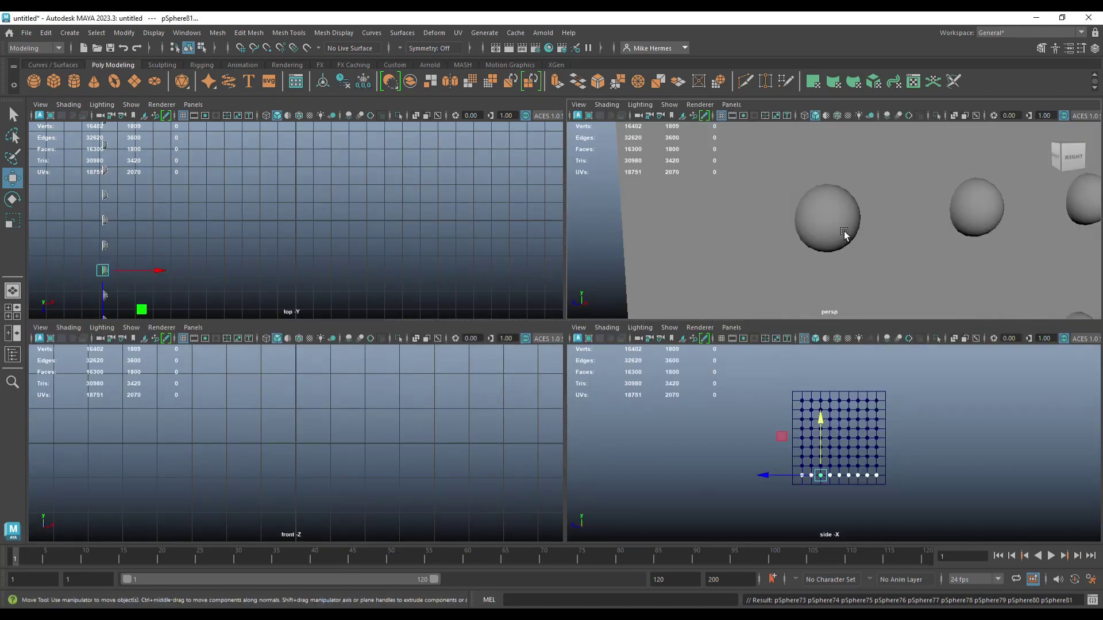
Maximize the perspective view and tumble, pan and zoom around the riveted sheet
{"action": "key", "text": "space"}
{"action": "scroll", "coordinate": [564, 268], "scroll_direction": "down", "scroll_amount": 10}
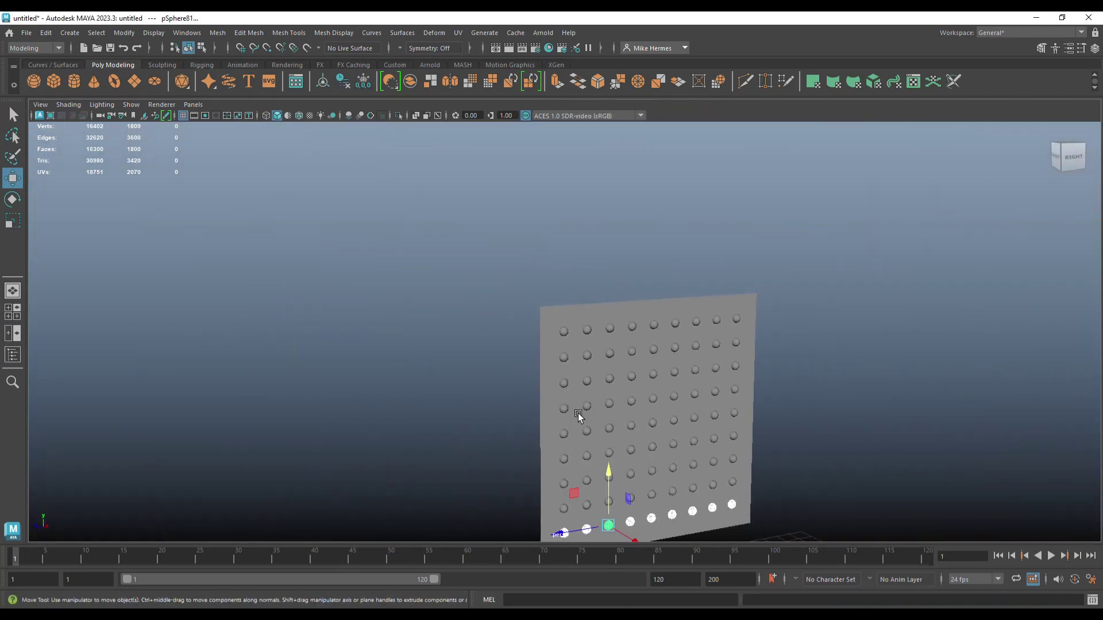
{"action": "left_click_drag", "start_coordinate": [578, 412], "coordinate": [647, 443], "text": "alt"}
{"action": "middle_click_drag", "start_coordinate": [646, 443], "coordinate": [552, 332], "text": "alt"}
{"action": "scroll", "coordinate": [553, 333], "scroll_direction": "up", "scroll_amount": 2}
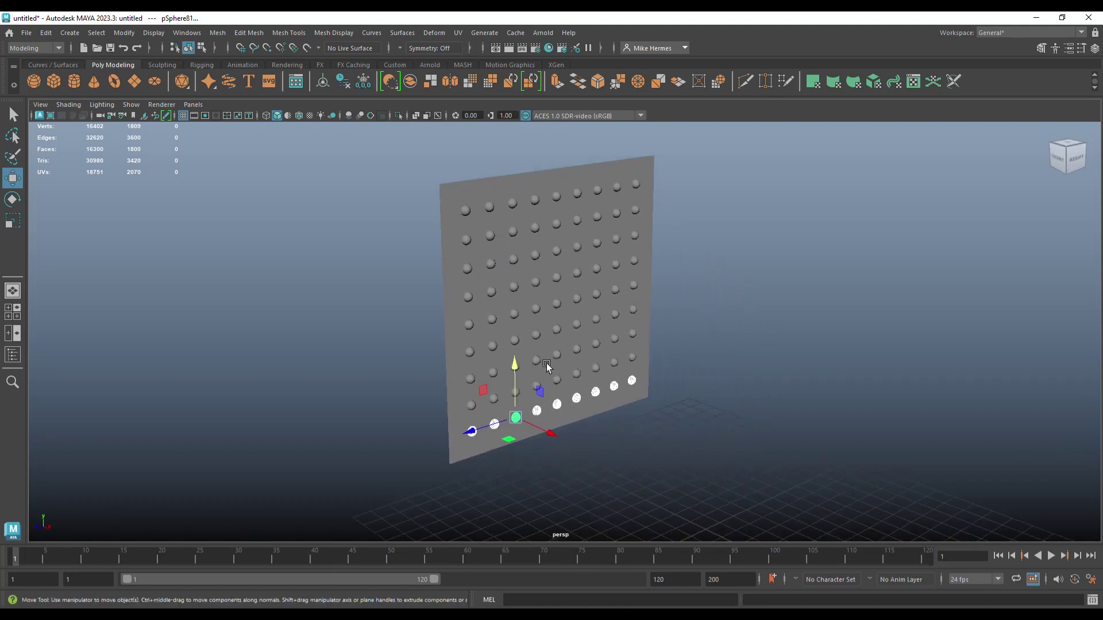
{"action": "scroll", "coordinate": [546, 363], "scroll_direction": "down", "scroll_amount": 3}
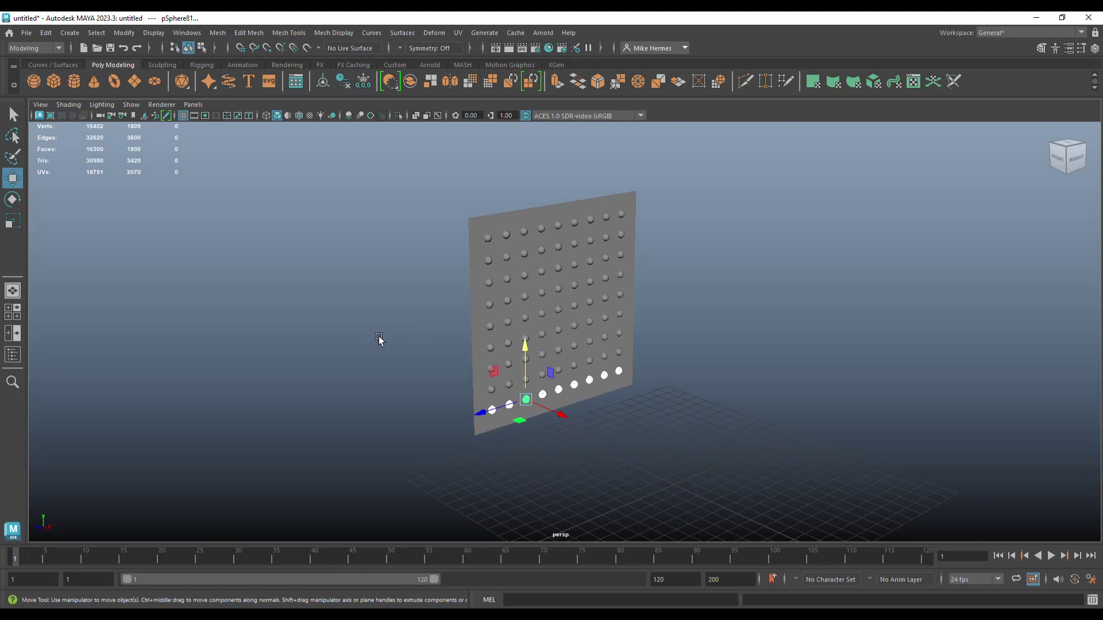
{"action": "left_click", "coordinate": [13, 354]}
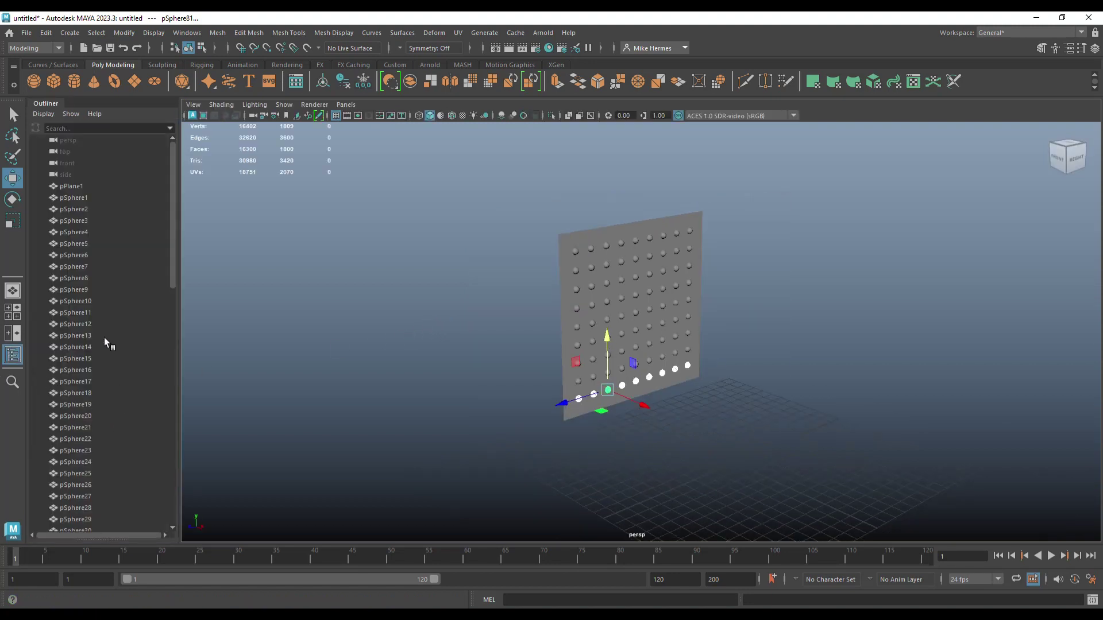
Select all 81 spheres, excluding pPlane1, and group them with Ctrl+G
{"action": "scroll", "coordinate": [99, 415], "scroll_direction": "down", "scroll_amount": 15}
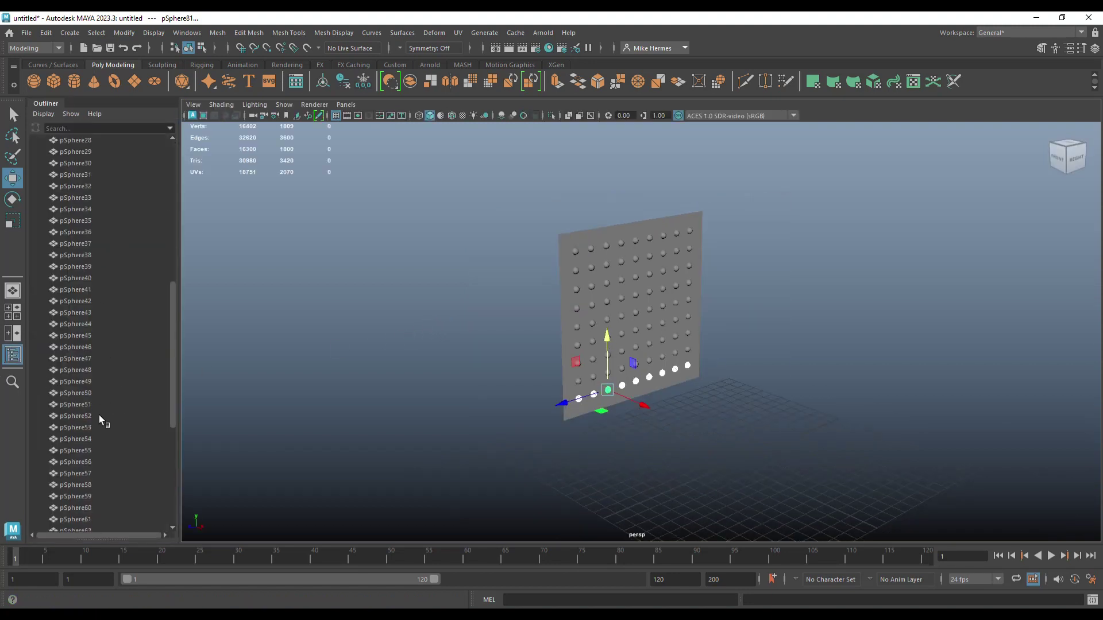
{"action": "scroll", "coordinate": [104, 439], "scroll_direction": "up", "scroll_amount": 15}
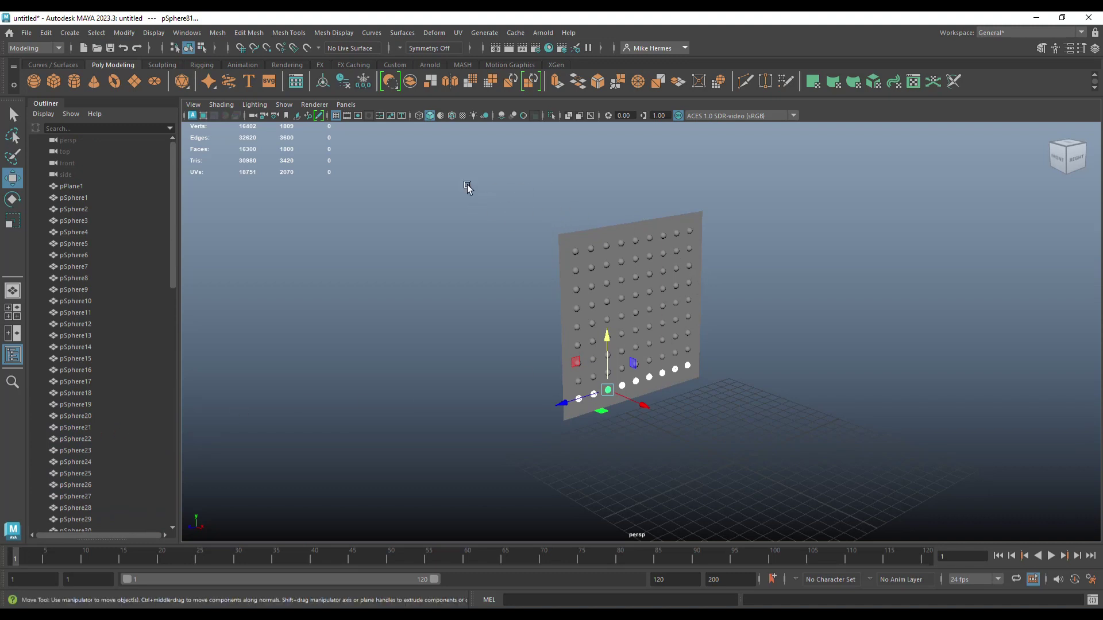
{"action": "left_click_drag", "start_coordinate": [466, 184], "coordinate": [798, 494]}
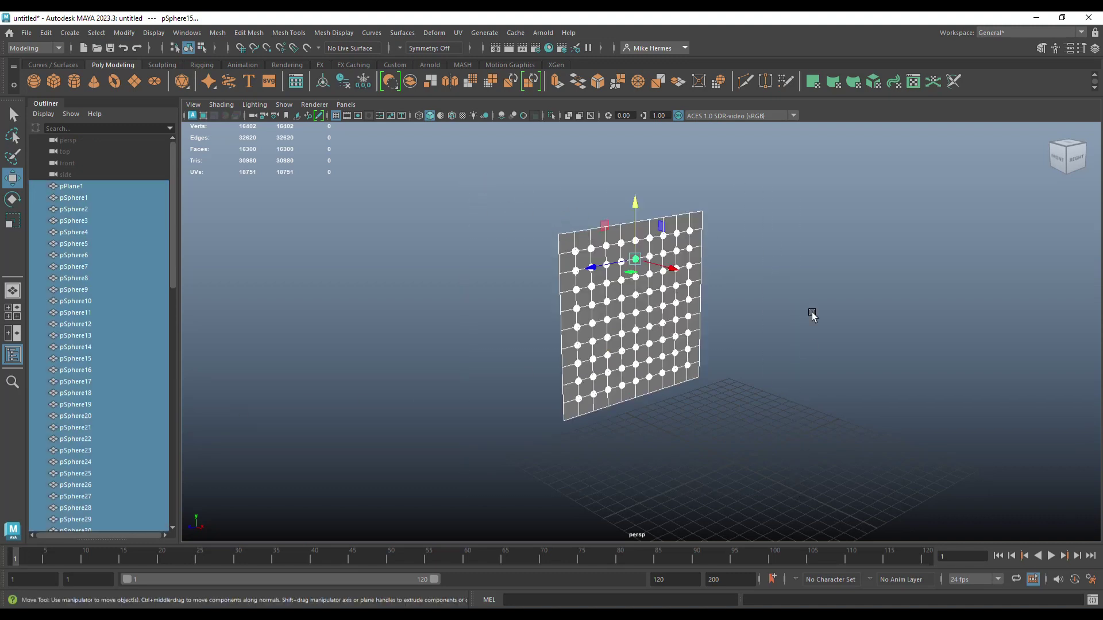
{"action": "left_click", "coordinate": [710, 223], "text": "ctrl"}
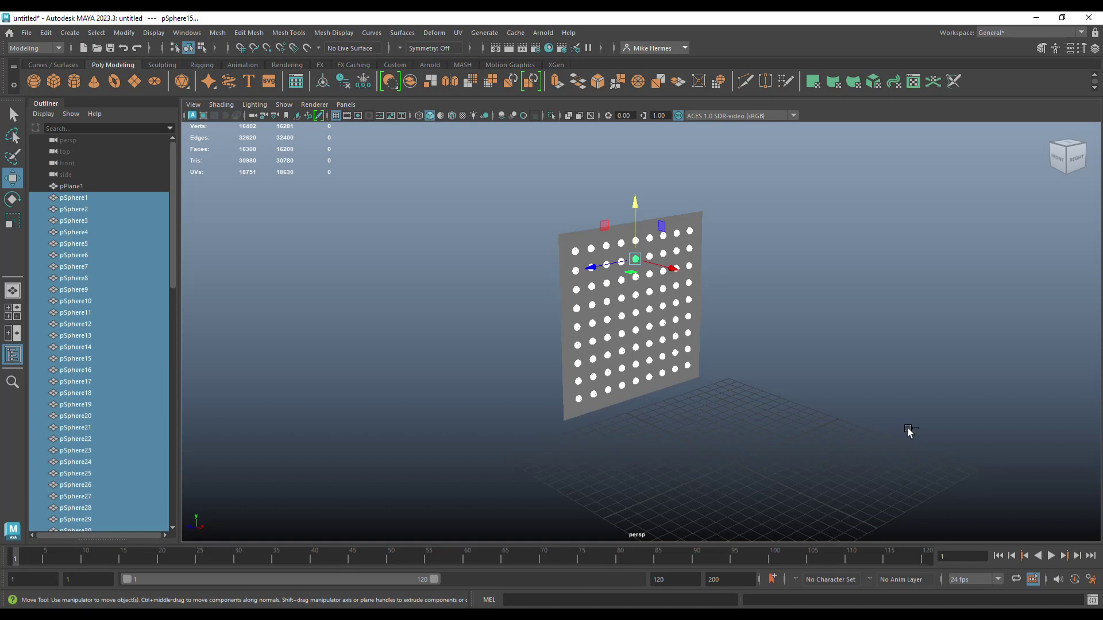
{"action": "key", "text": "ctrl+g"}
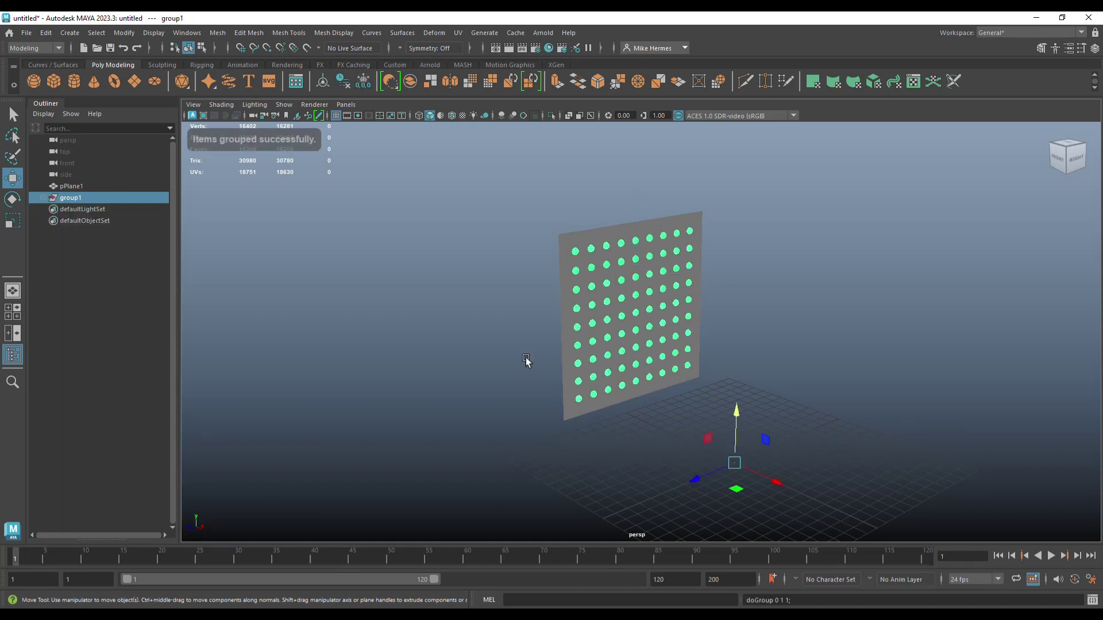
Rename group1 to 'Revits'
{"action": "right_click", "coordinate": [84, 201]}
{"action": "mouse_move", "coordinate": [139, 295]}
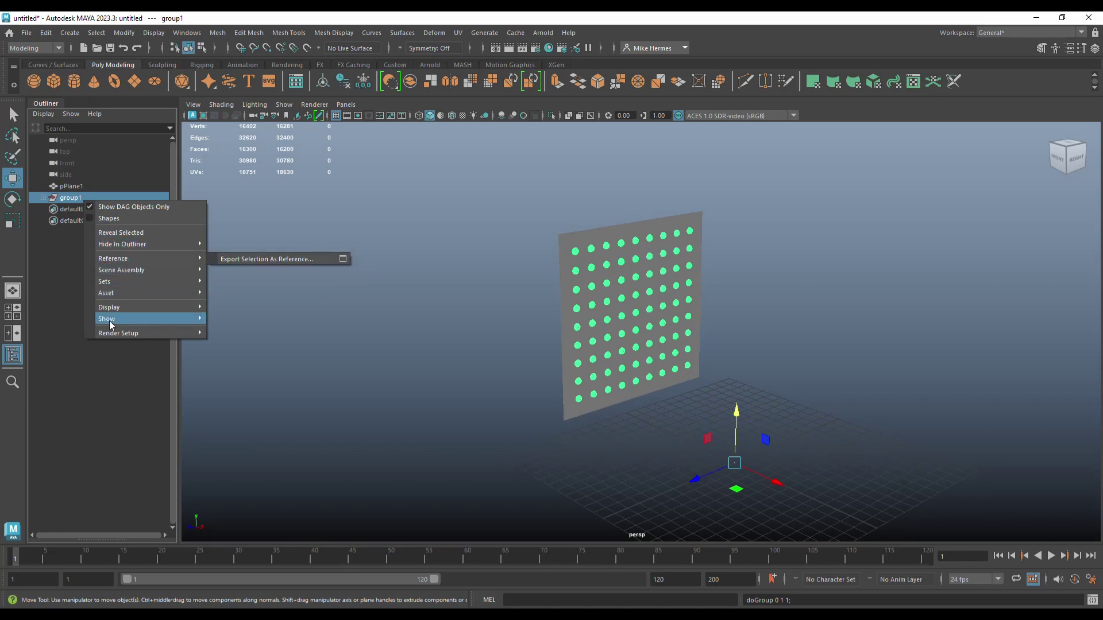
{"action": "left_click", "coordinate": [81, 200]}
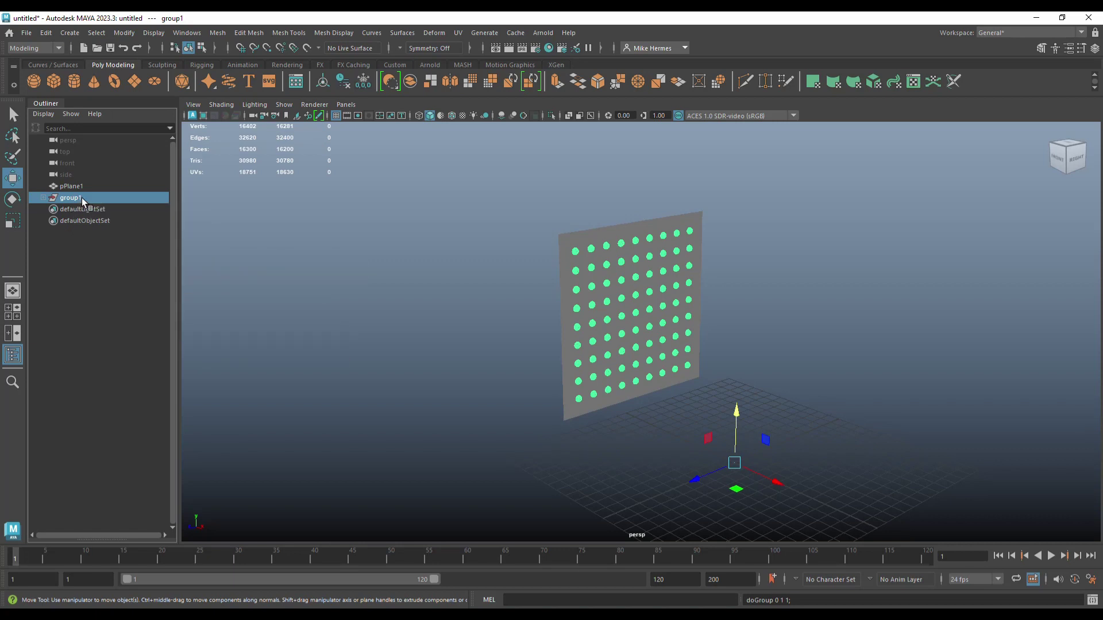
{"action": "double_click", "coordinate": [82, 198]}
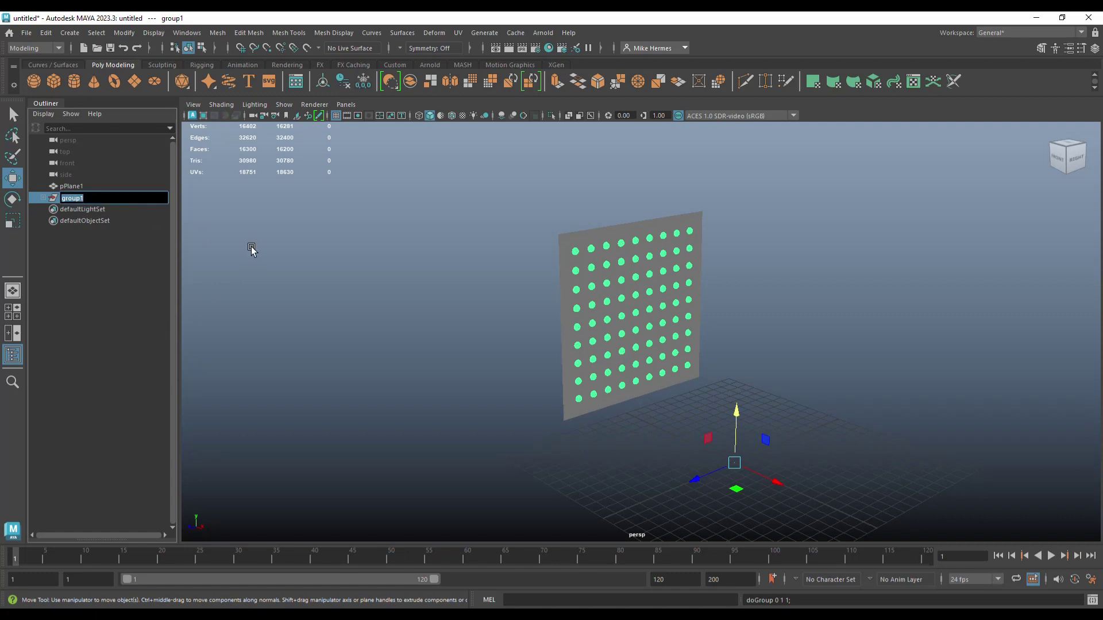
{"action": "type", "text": "Revits"}
{"action": "left_click", "coordinate": [81, 250]}
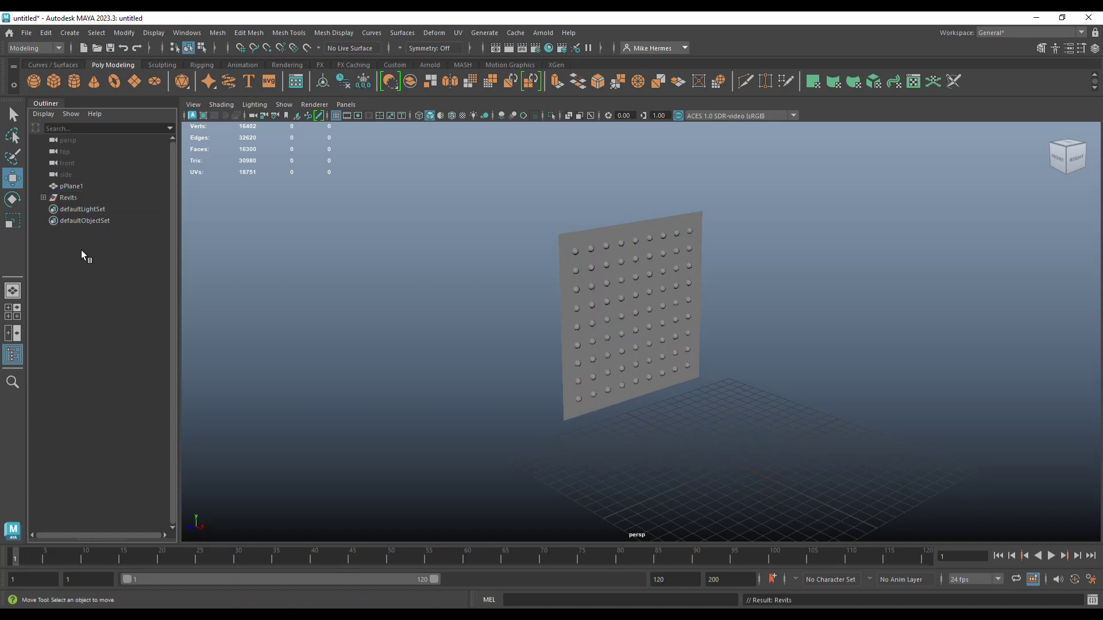
Rename pPlane1 to 'Metal_sheet'
{"action": "left_click", "coordinate": [71, 199]}
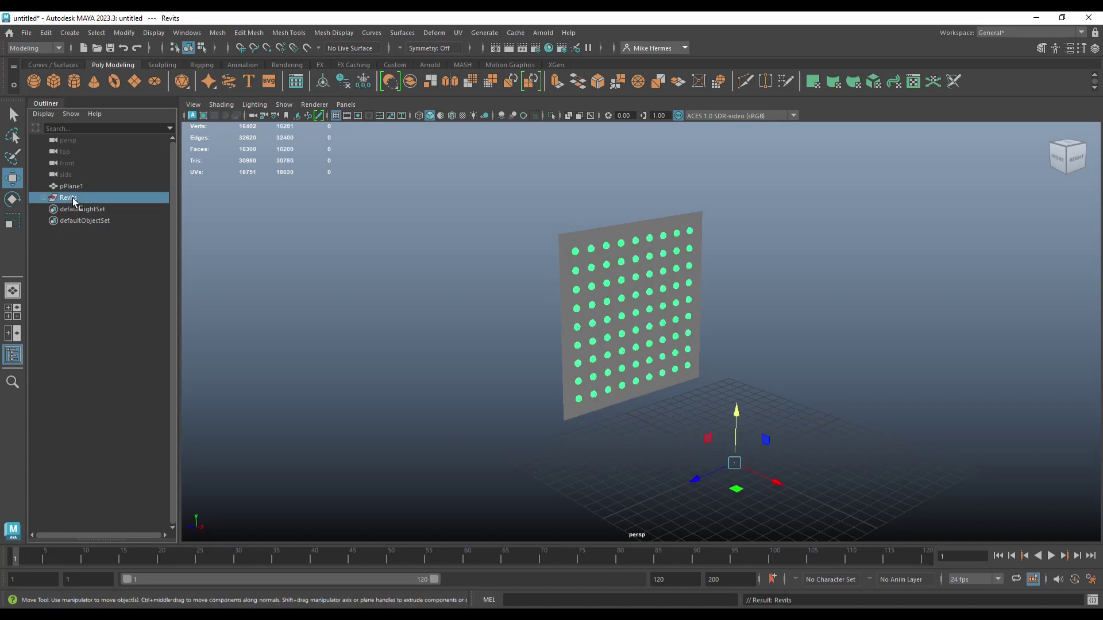
{"action": "left_click", "coordinate": [75, 187]}
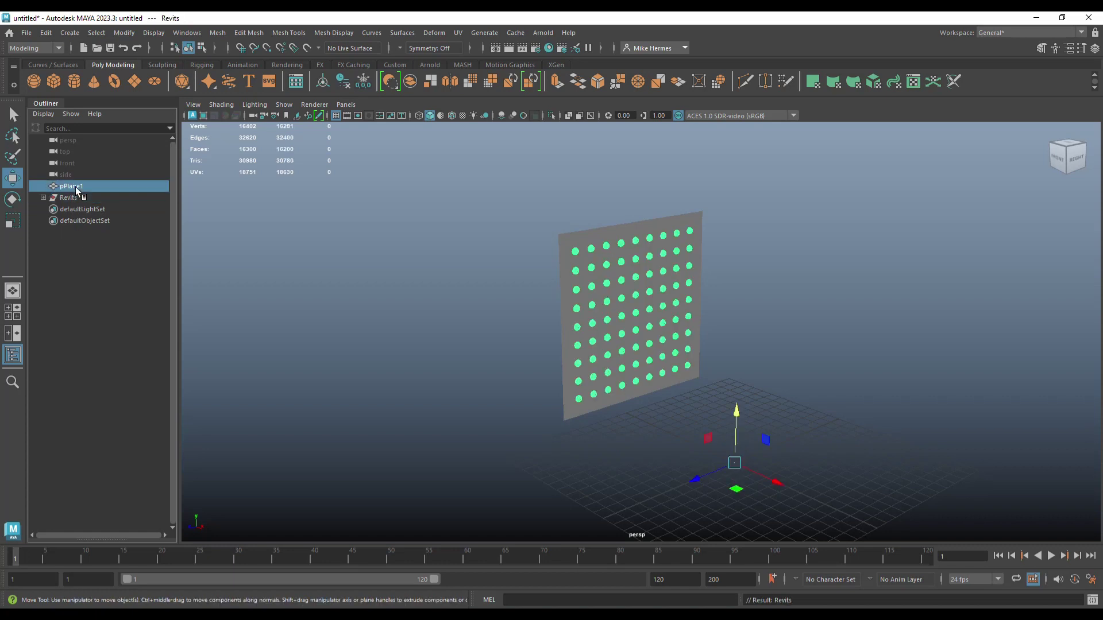
{"action": "double_click", "coordinate": [78, 187]}
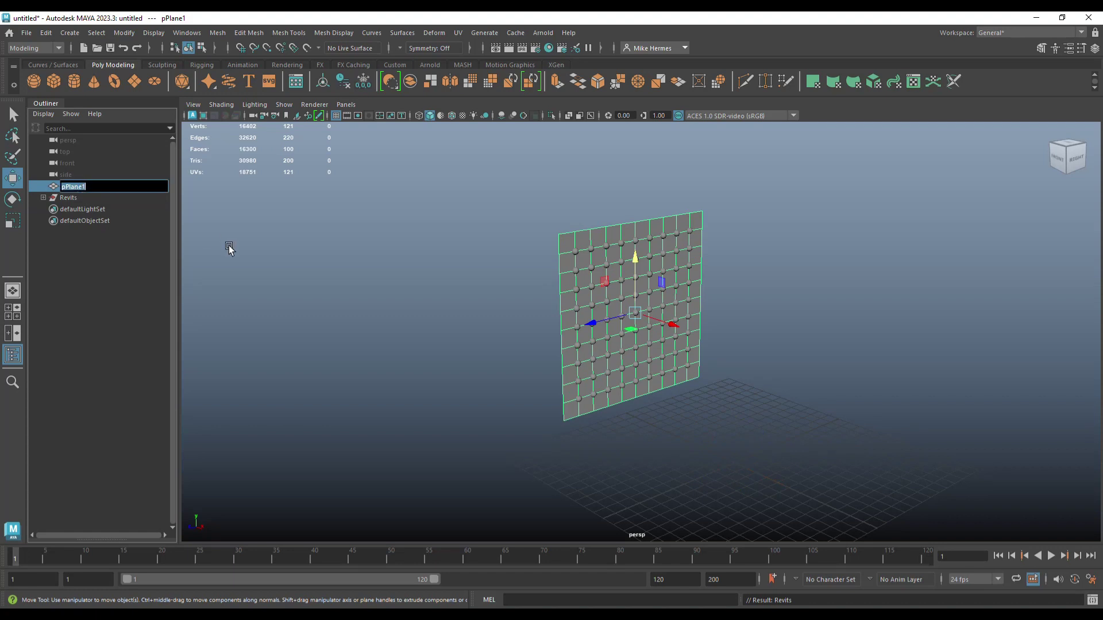
{"action": "type", "text": "Metal_sheet"}
{"action": "left_click", "coordinate": [98, 271]}
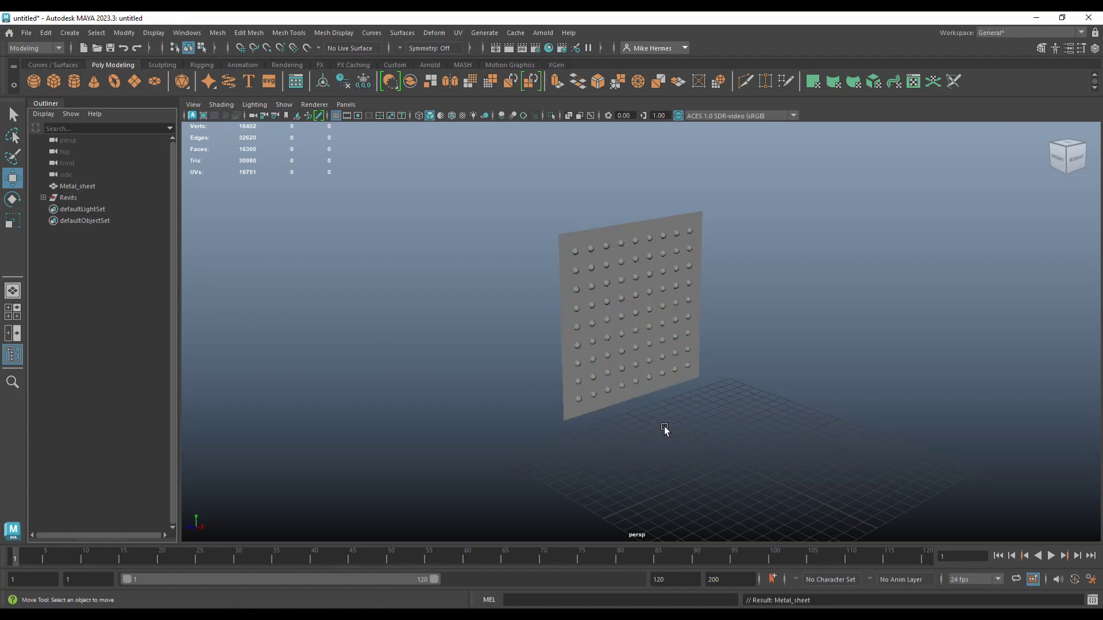
{"action": "scroll", "coordinate": [664, 426], "scroll_direction": "down", "scroll_amount": 2}
{"action": "scroll", "coordinate": [661, 419], "scroll_direction": "up", "scroll_amount": 1}
{"action": "scroll", "coordinate": [668, 432], "scroll_direction": "down", "scroll_amount": 1}
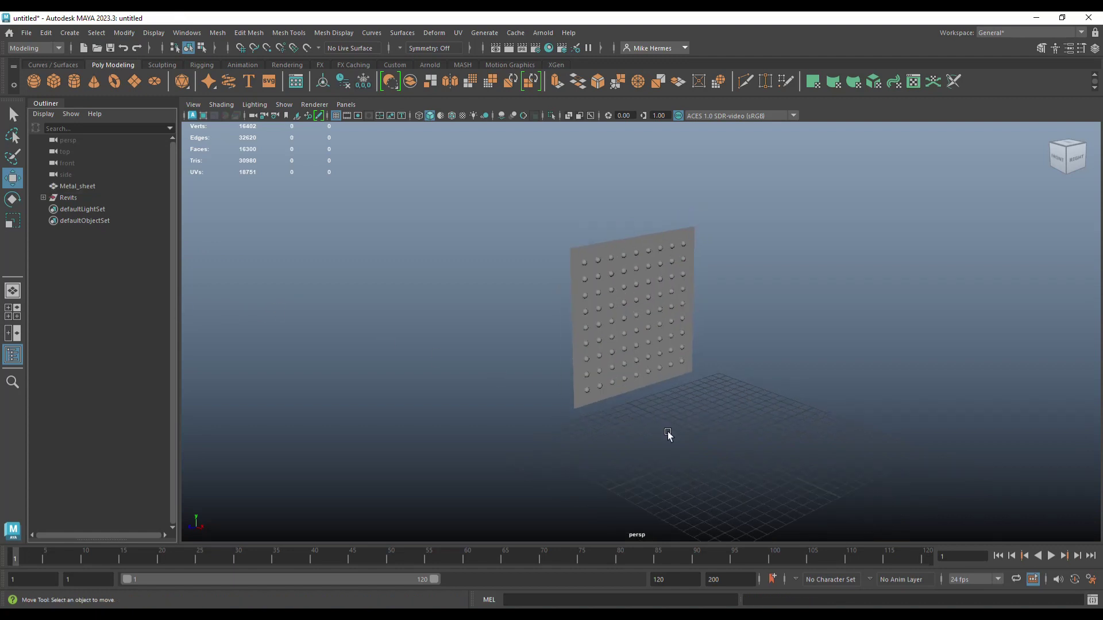
{"action": "left_click_drag", "start_coordinate": [668, 432], "coordinate": [519, 445], "text": "alt"}
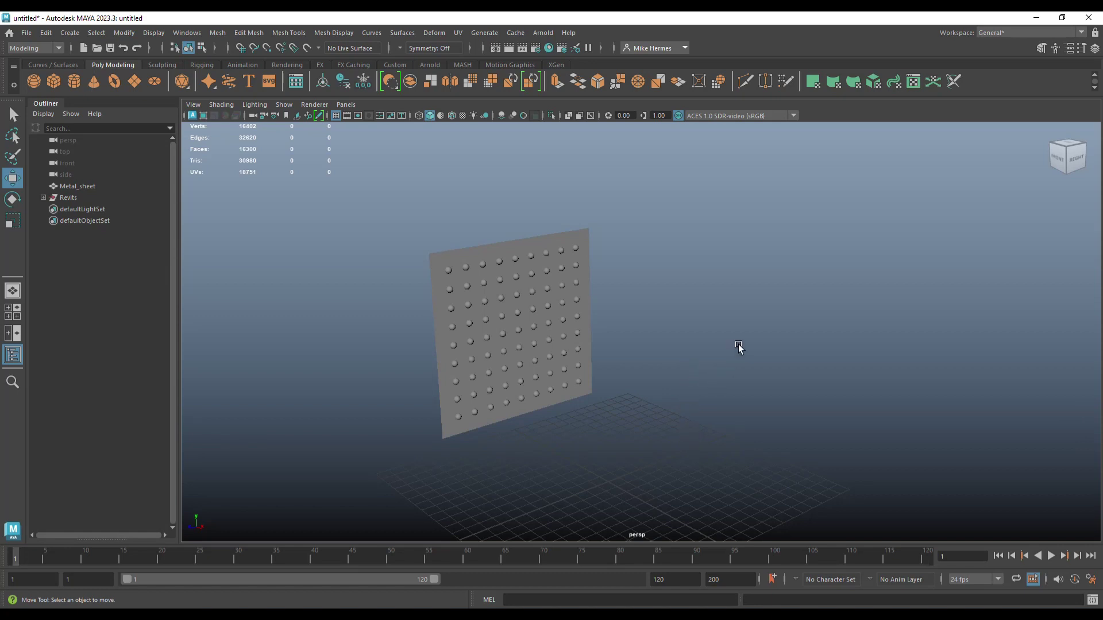
{"action": "left_click_drag", "start_coordinate": [707, 373], "coordinate": [297, 370], "text": "alt"}
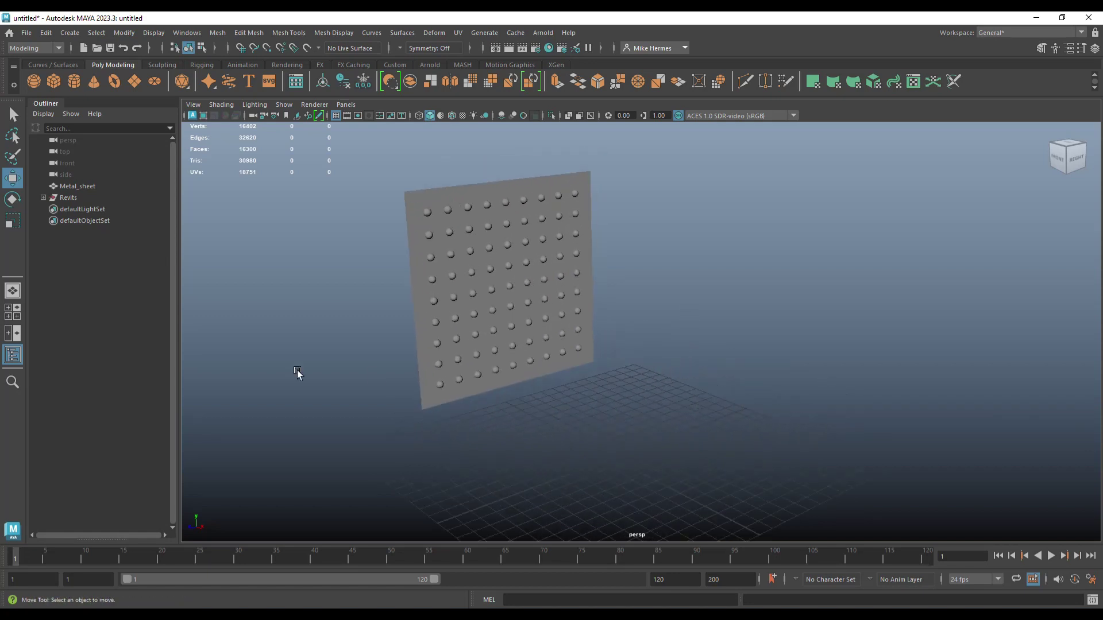
Create a new polygon sphere and rotate it -90° on Z onto its side
{"action": "left_click", "coordinate": [34, 82]}
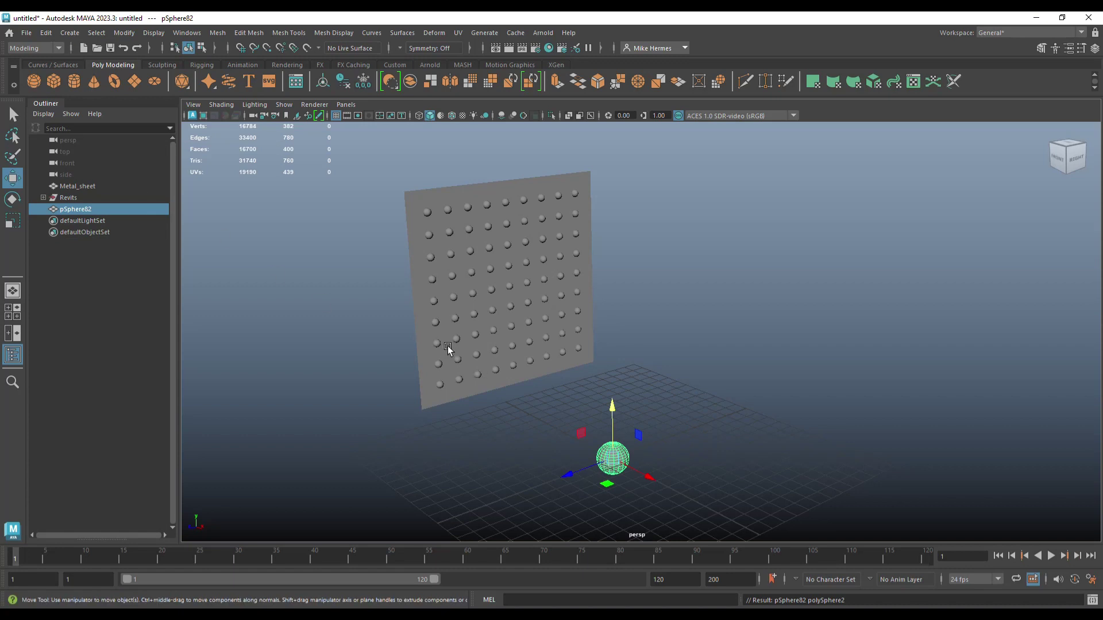
{"action": "key", "text": "f"}
{"action": "scroll", "coordinate": [463, 323], "scroll_direction": "down", "scroll_amount": 5}
{"action": "scroll", "coordinate": [513, 354], "scroll_direction": "up", "scroll_amount": 3}
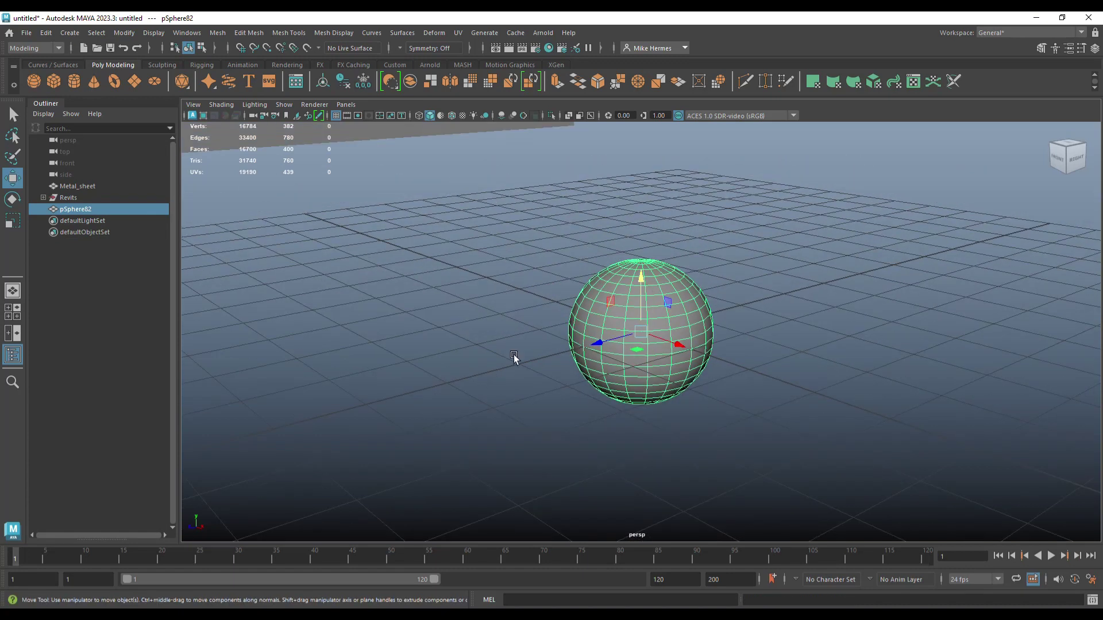
{"action": "key", "text": "e"}
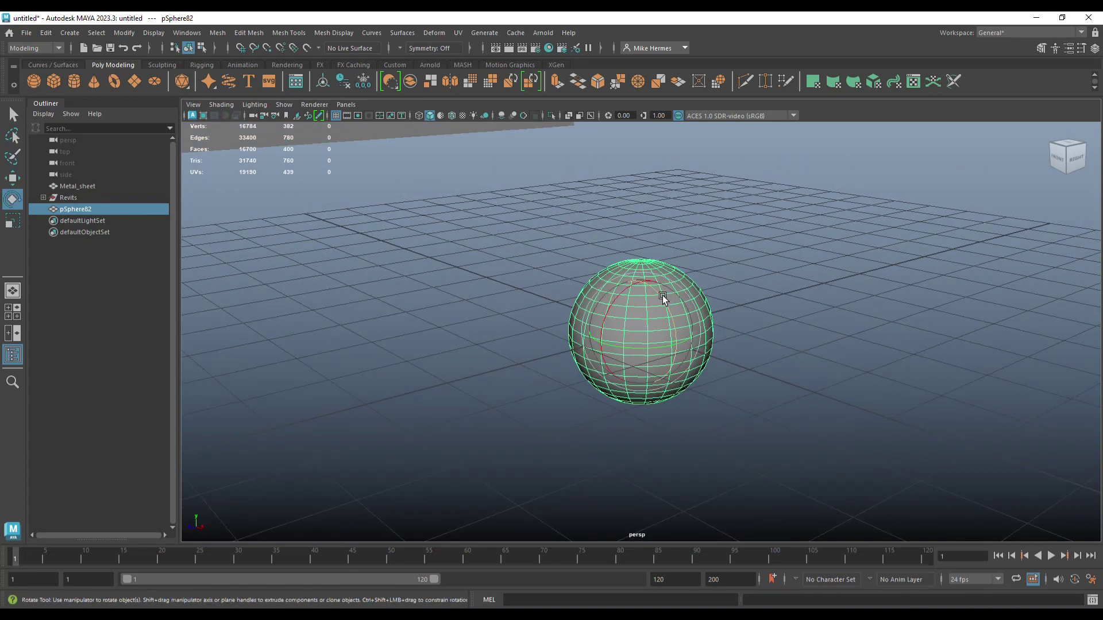
{"action": "left_click_drag", "start_coordinate": [663, 296], "coordinate": [666, 367]}
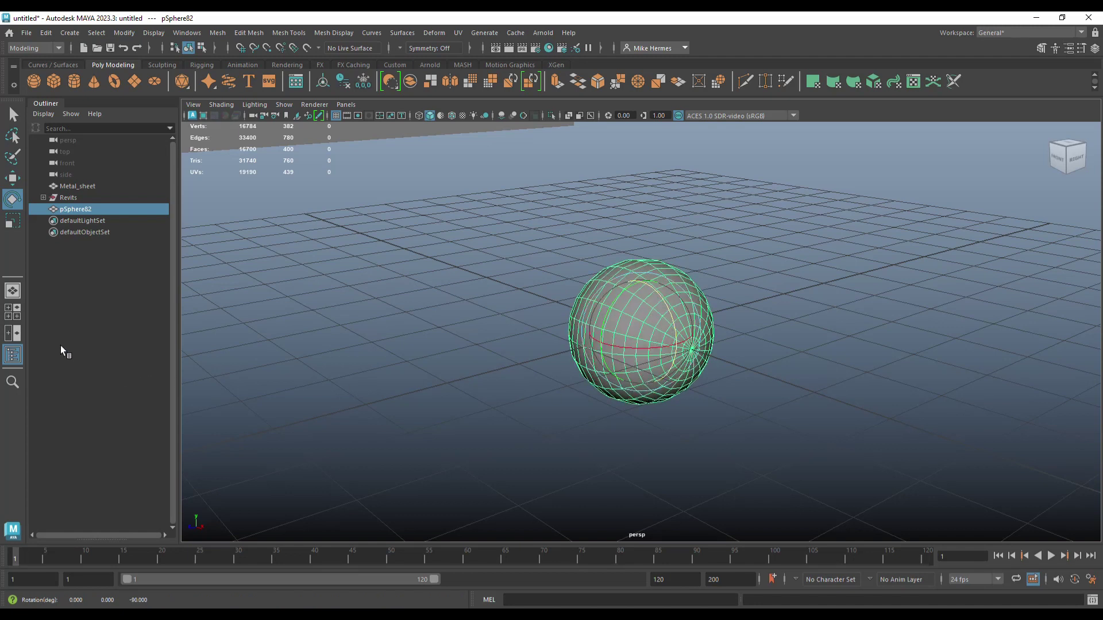
In the front view, delete the sphere's left-half faces, leaving a 200-face hemisphere
{"action": "left_click", "coordinate": [12, 312]}
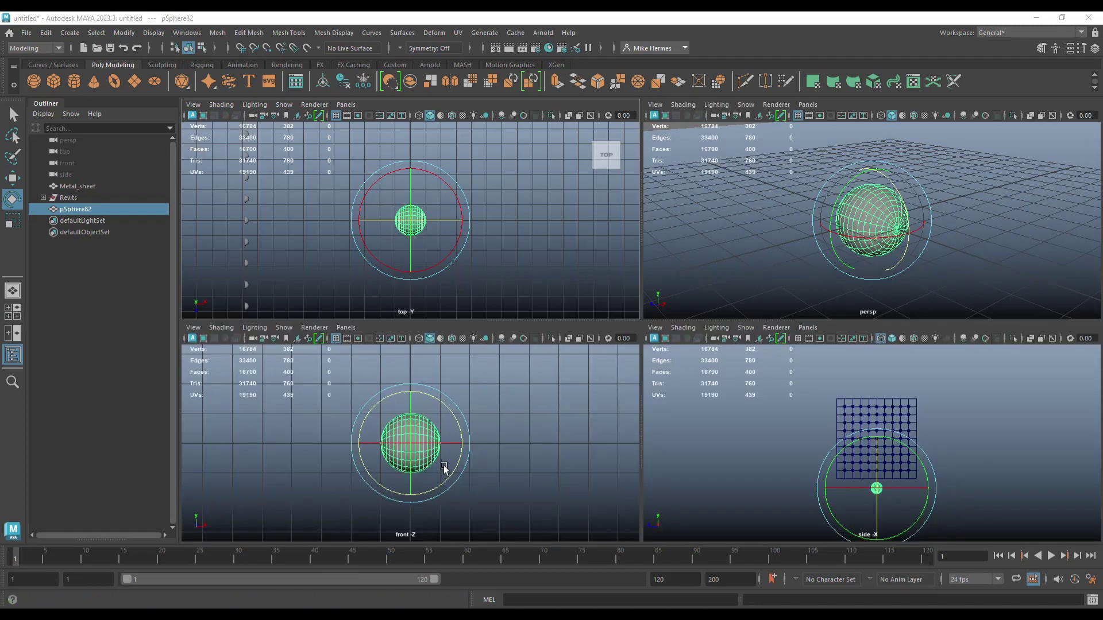
{"action": "key", "text": "space"}
{"action": "right_click", "coordinate": [694, 231]}
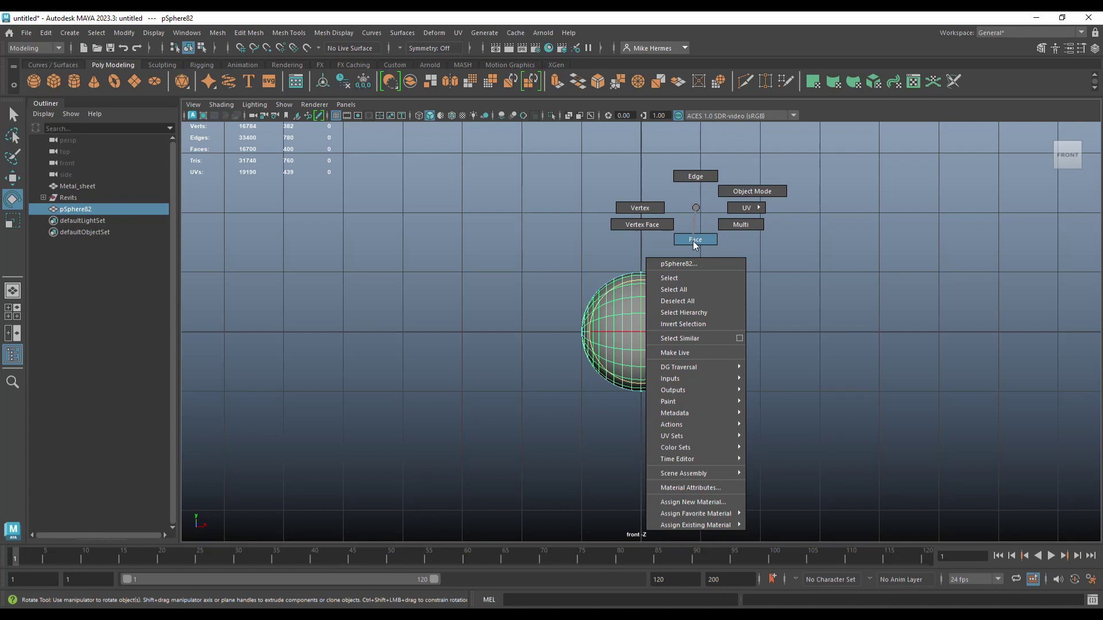
{"action": "left_click_drag", "start_coordinate": [464, 212], "coordinate": [635, 509]}
{"action": "key", "text": "Delete"}
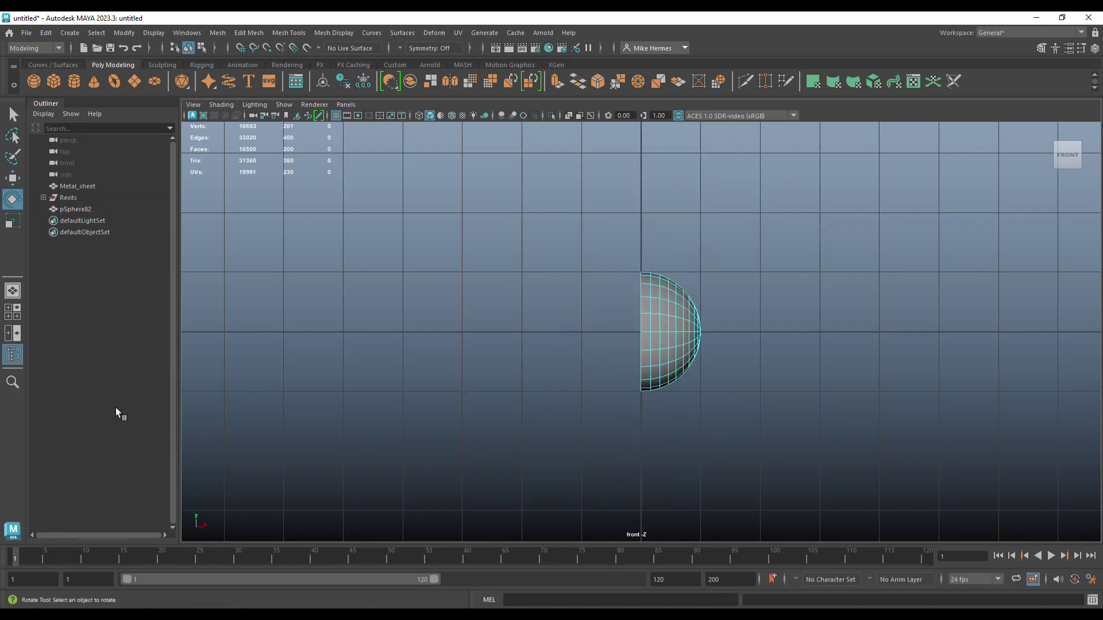
{"action": "left_click", "coordinate": [13, 312]}
Select the ring of faces around the hemisphere's pole and grow the selection outward
{"action": "key", "text": "space"}
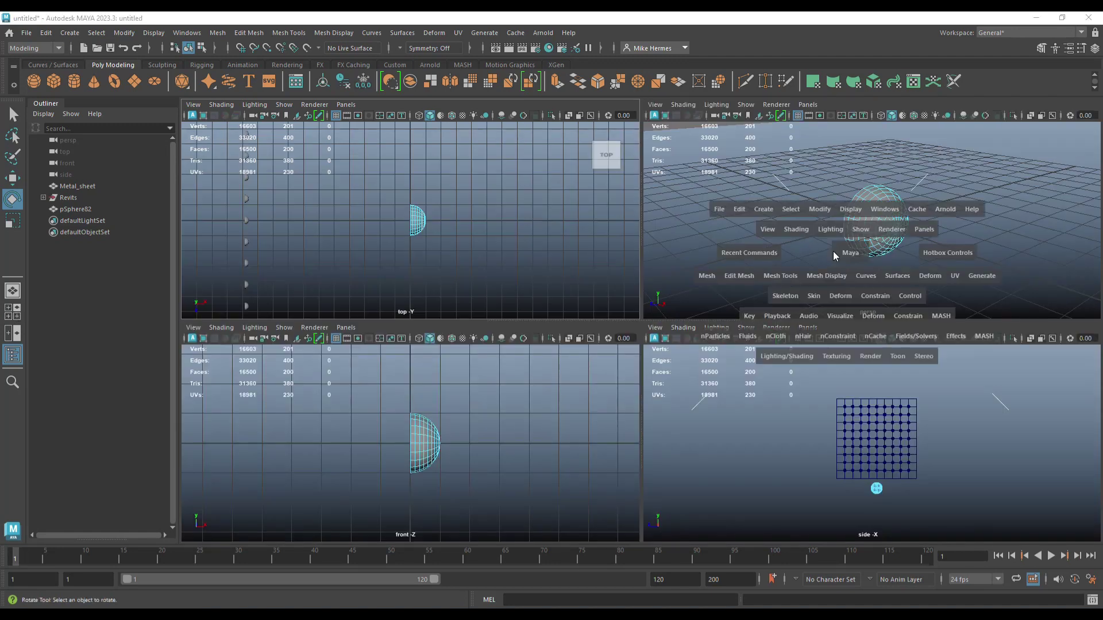
{"action": "left_click_drag", "start_coordinate": [597, 382], "coordinate": [680, 414], "text": "alt"}
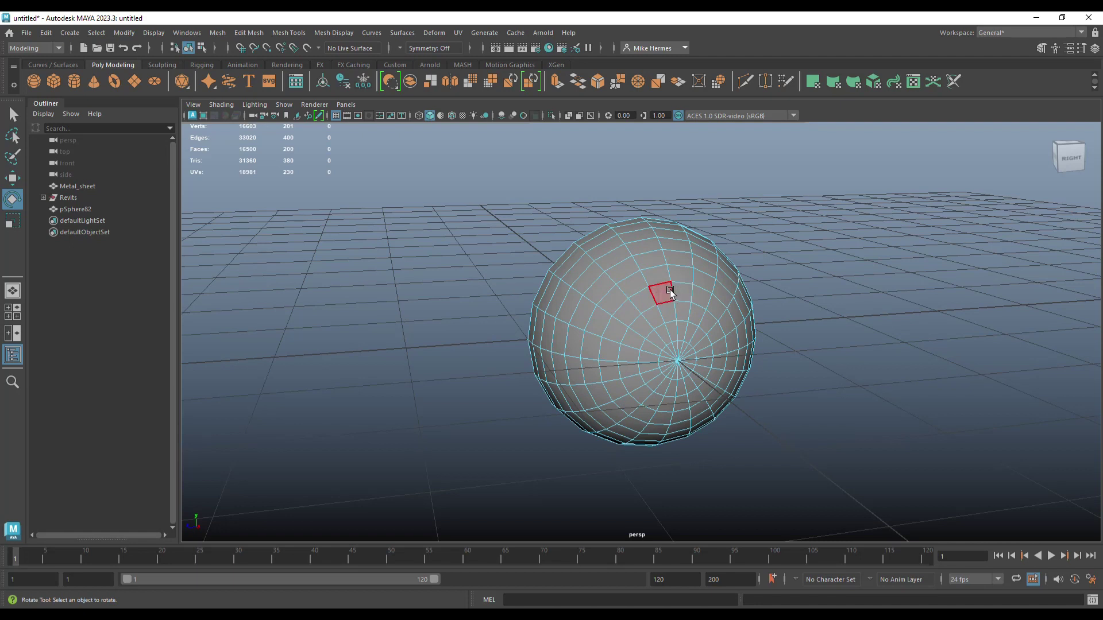
{"action": "right_click_drag", "start_coordinate": [681, 360], "coordinate": [680, 315]}
{"action": "scroll", "coordinate": [674, 359], "scroll_direction": "up", "scroll_amount": 3}
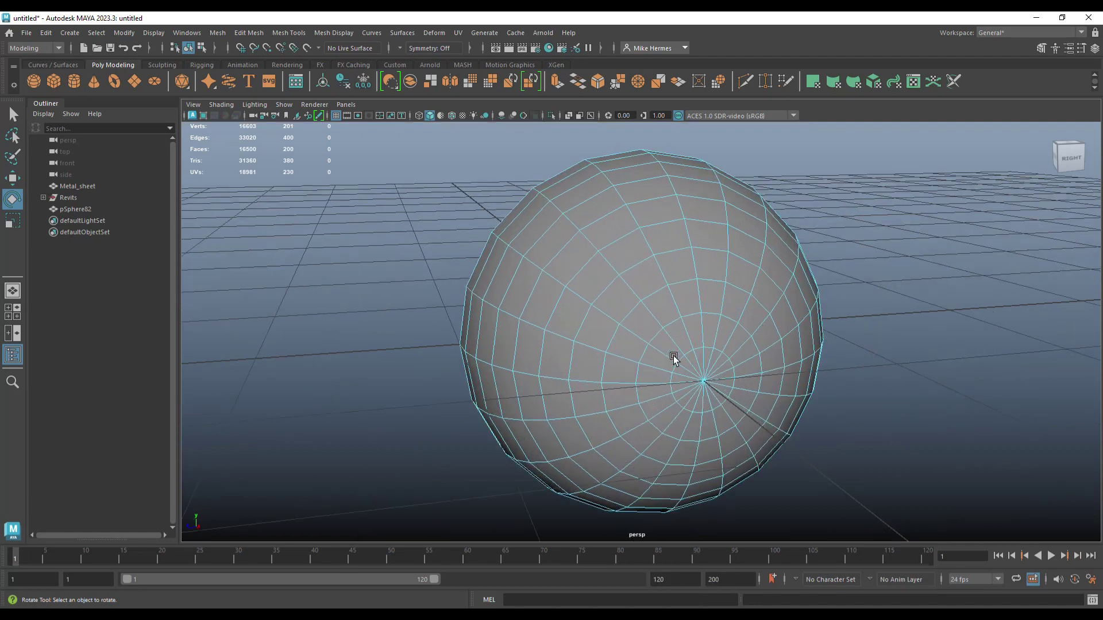
{"action": "left_click", "coordinate": [712, 332]}
{"action": "scroll", "coordinate": [722, 388], "scroll_direction": "up", "scroll_amount": 5}
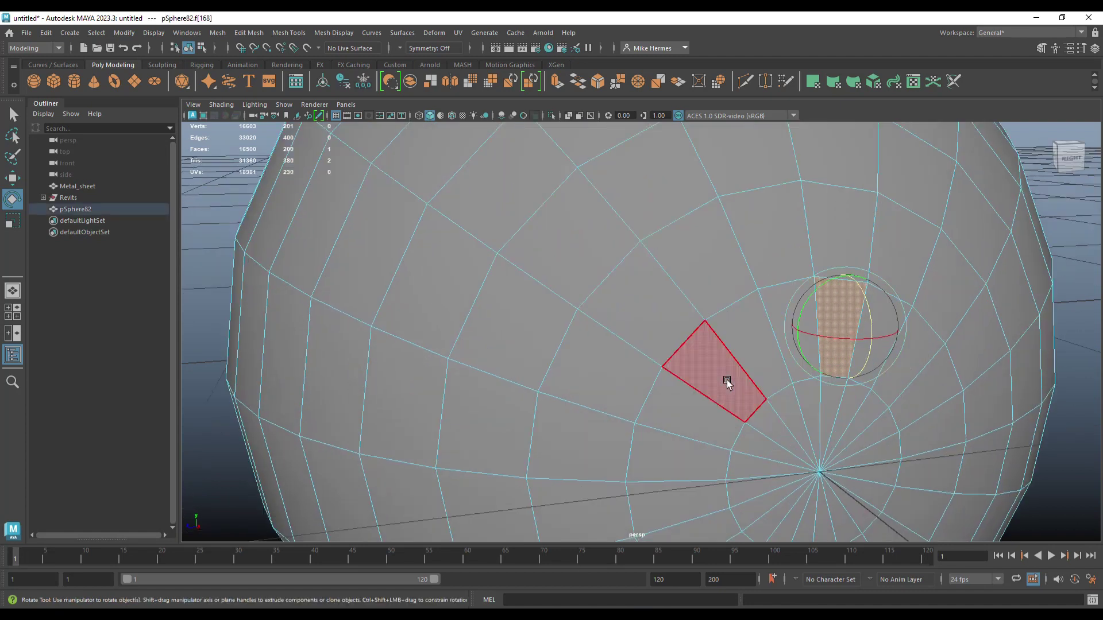
{"action": "double_click", "coordinate": [776, 302]}
{"action": "scroll", "coordinate": [763, 315], "scroll_direction": "down", "scroll_amount": 4}
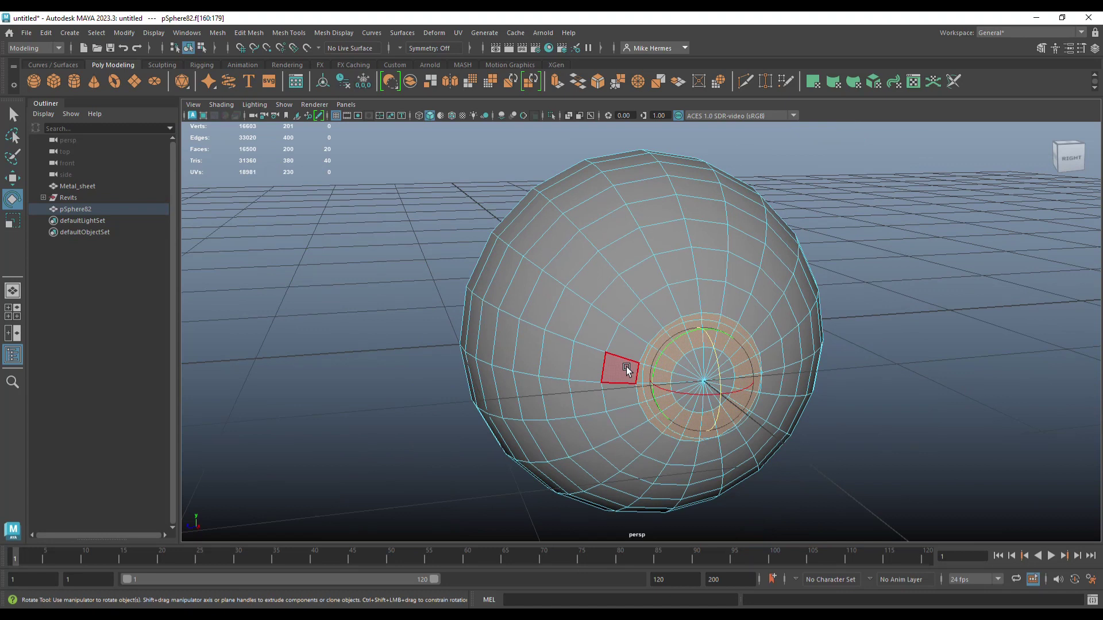
{"action": "key", "text": "shift+period"}
{"action": "key", "text": "shift+period"}
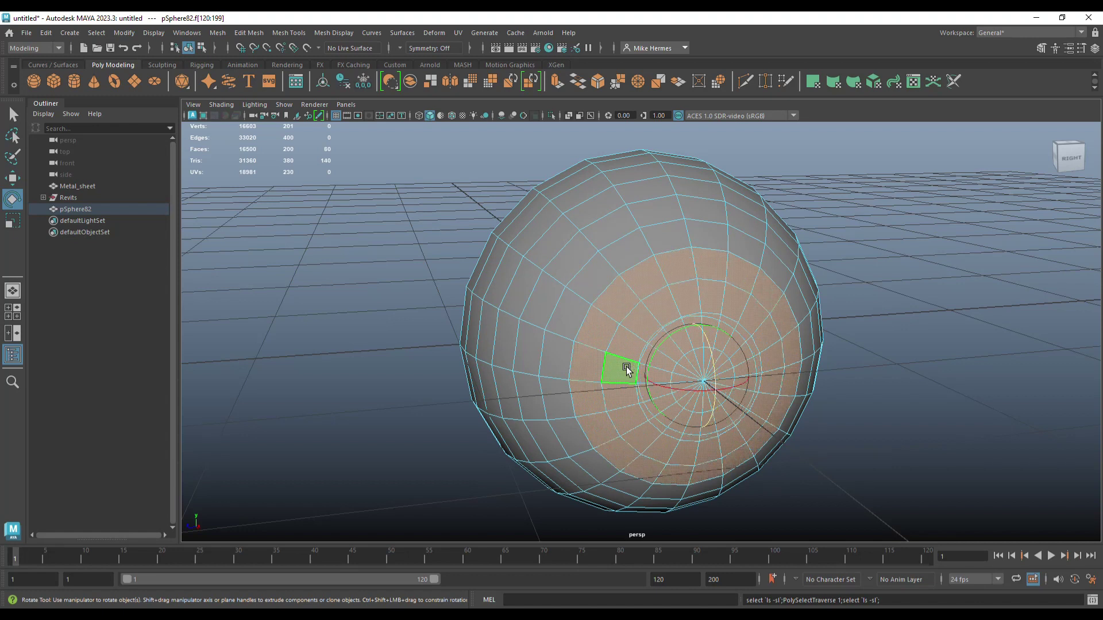
With Soft Select on and a small falloff, push the selected faces deep inward
{"action": "key", "text": "b"}
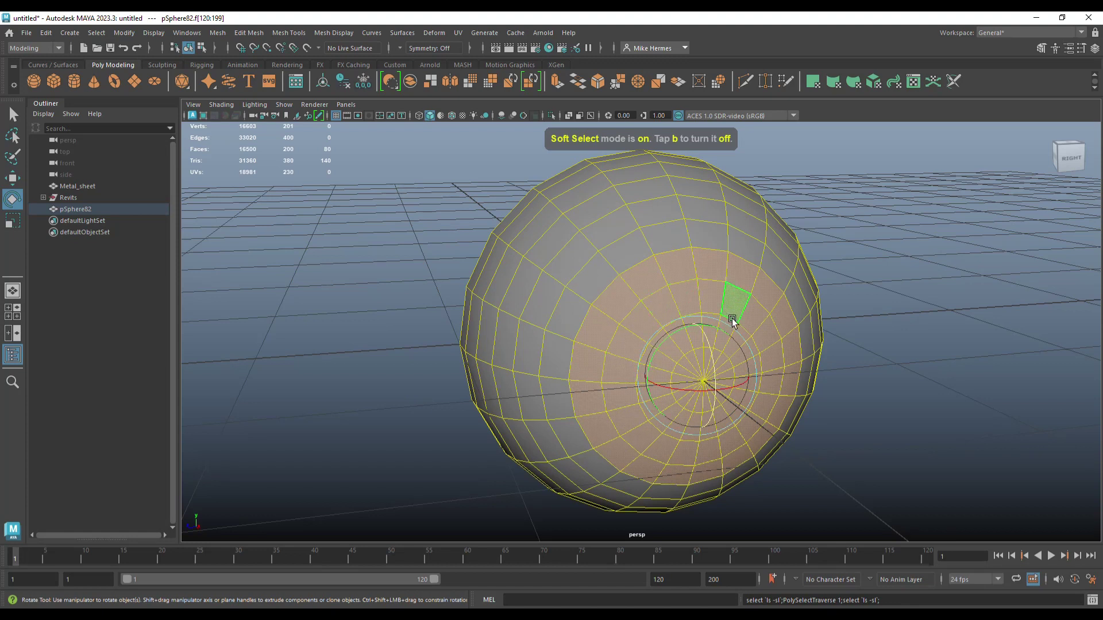
{"action": "left_click_drag", "start_coordinate": [906, 344], "coordinate": [872, 359]}
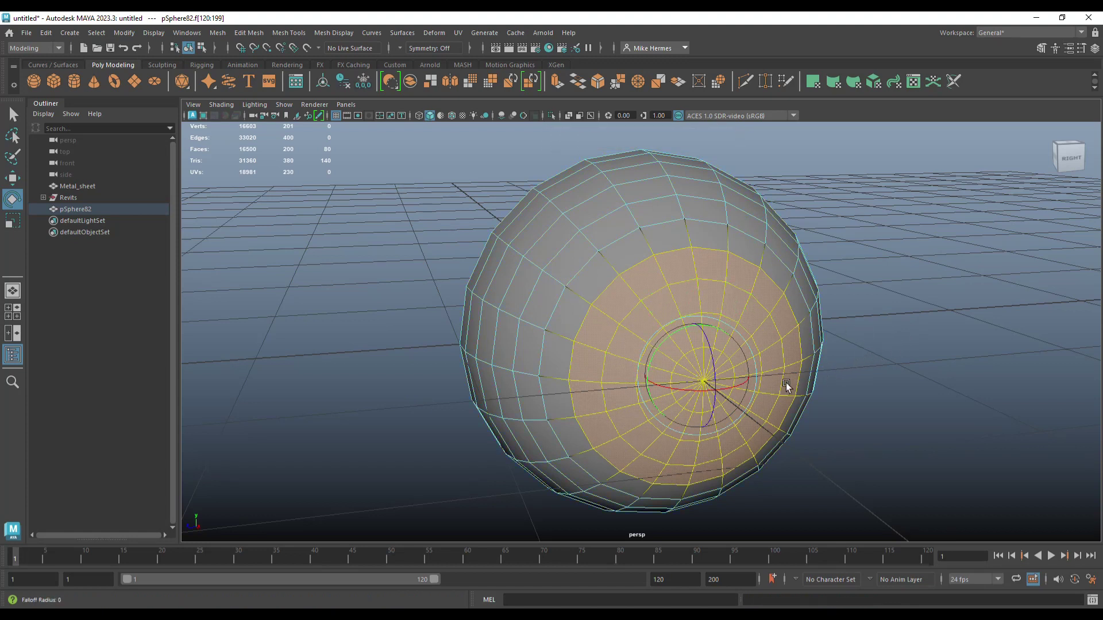
{"action": "scroll", "coordinate": [811, 390], "scroll_direction": "up", "scroll_amount": 2}
{"action": "mouse_move", "coordinate": [982, 369]}
{"action": "left_mouse_down"}
{"action": "mouse_move", "coordinate": [922, 389]}
{"action": "mouse_move", "coordinate": [1054, 362]}
{"action": "mouse_move", "coordinate": [986, 380]}
{"action": "left_mouse_up"}
{"action": "key", "text": "w"}
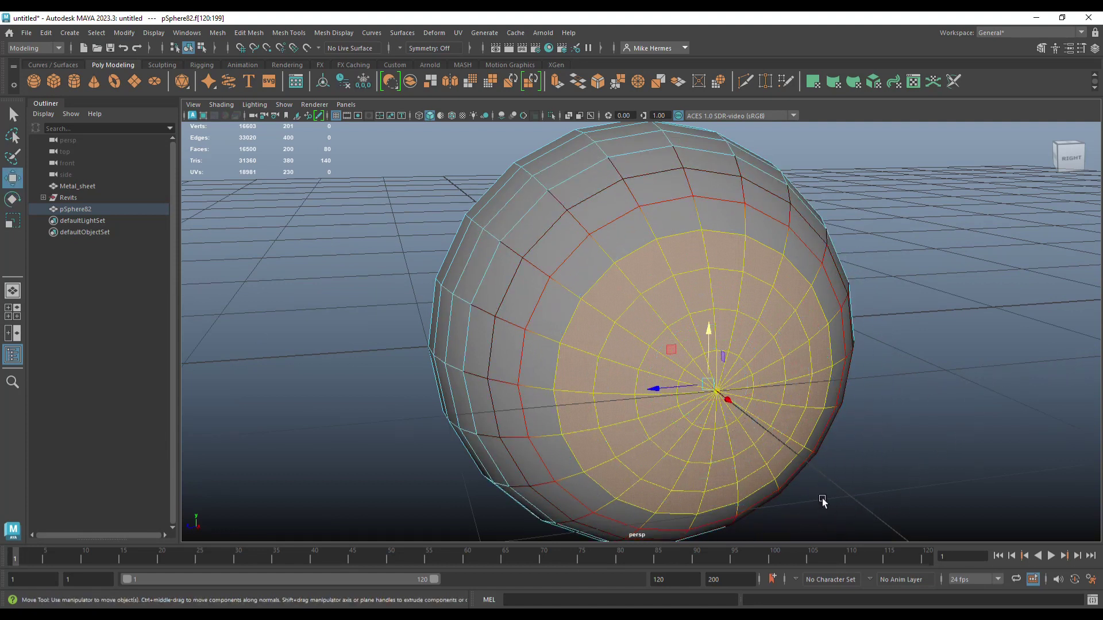
{"action": "left_click_drag", "start_coordinate": [727, 401], "coordinate": [701, 330]}
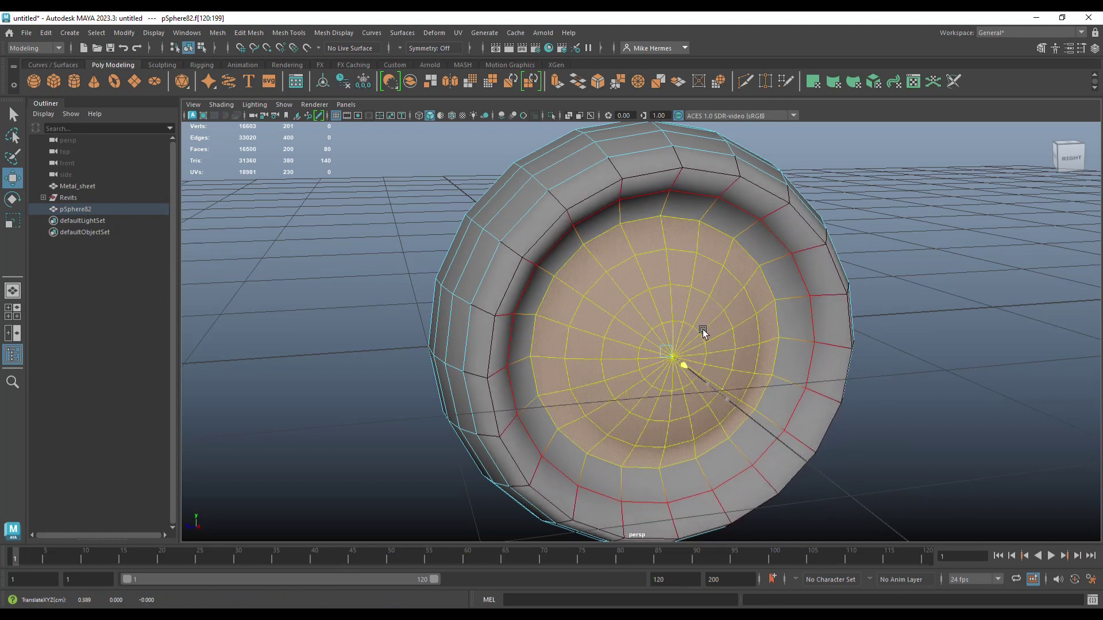
{"action": "left_click_drag", "start_coordinate": [466, 408], "coordinate": [388, 417], "text": "alt"}
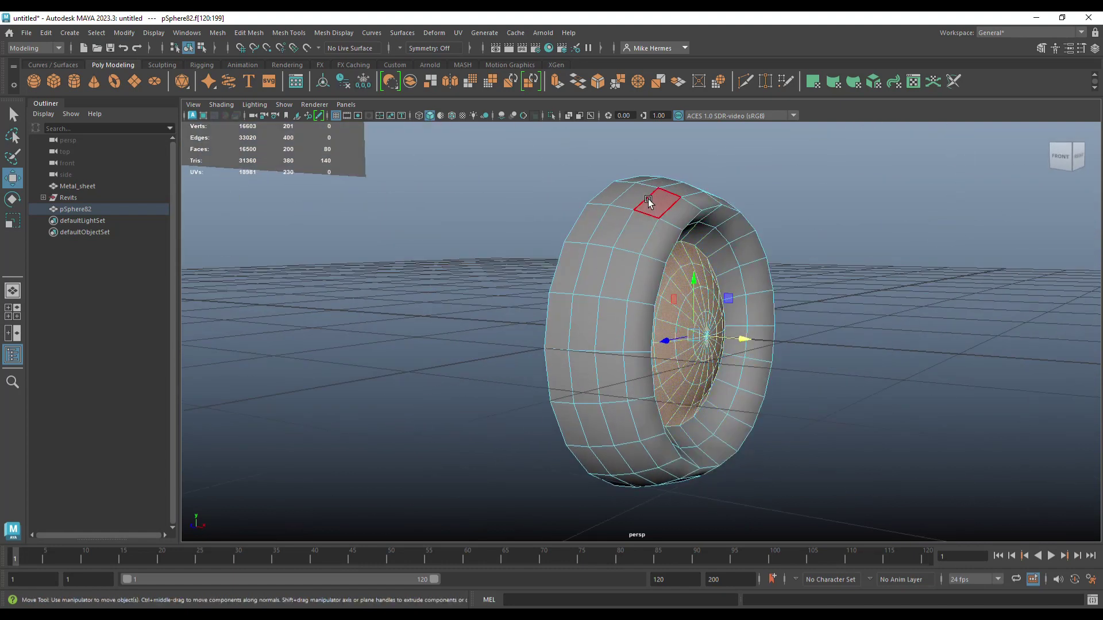
{"action": "right_click_drag", "start_coordinate": [648, 198], "coordinate": [702, 187]}
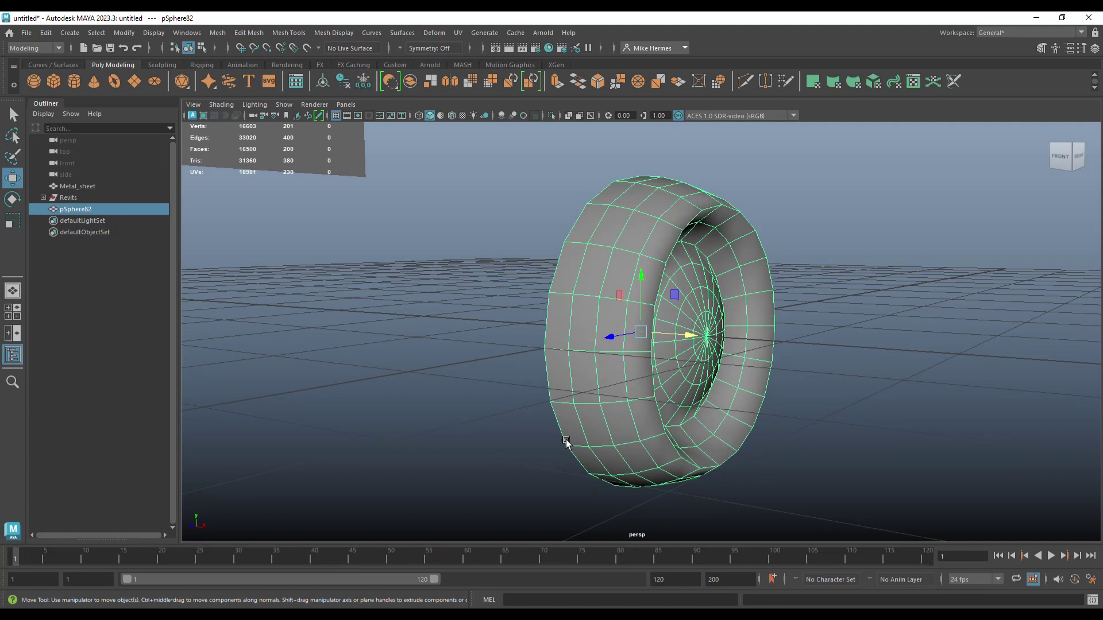
In the maximized side view, move the new rivet up onto the sheet's rivet grid
{"action": "scroll", "coordinate": [567, 440], "scroll_direction": "down", "scroll_amount": 2}
{"action": "left_click", "coordinate": [11, 321]}
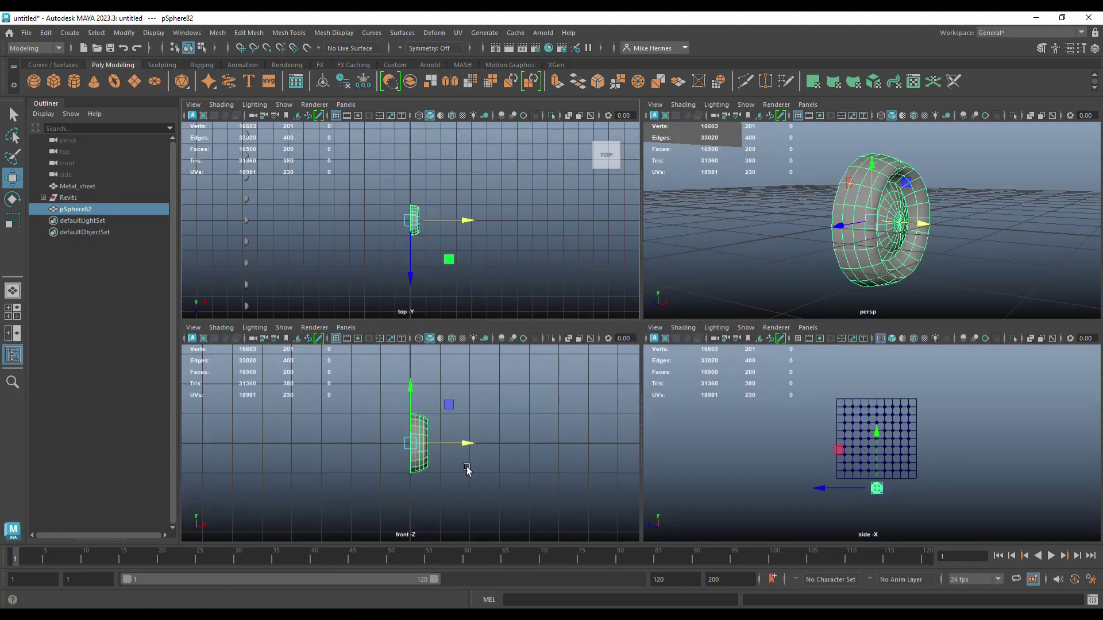
{"action": "key", "text": "space"}
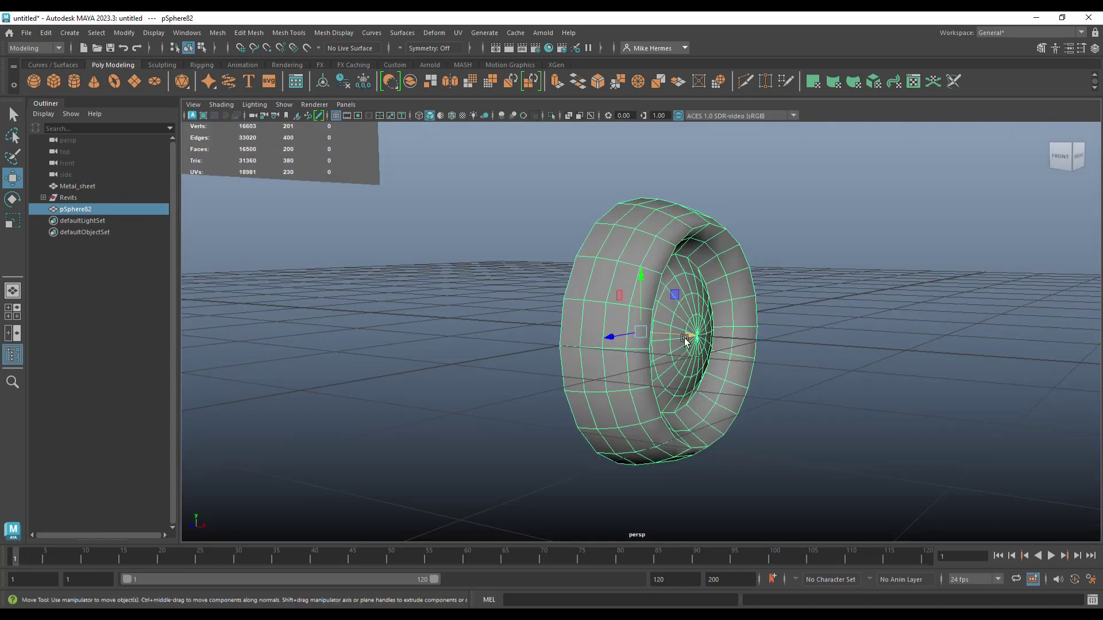
{"action": "scroll", "coordinate": [576, 370], "scroll_direction": "down", "scroll_amount": 4}
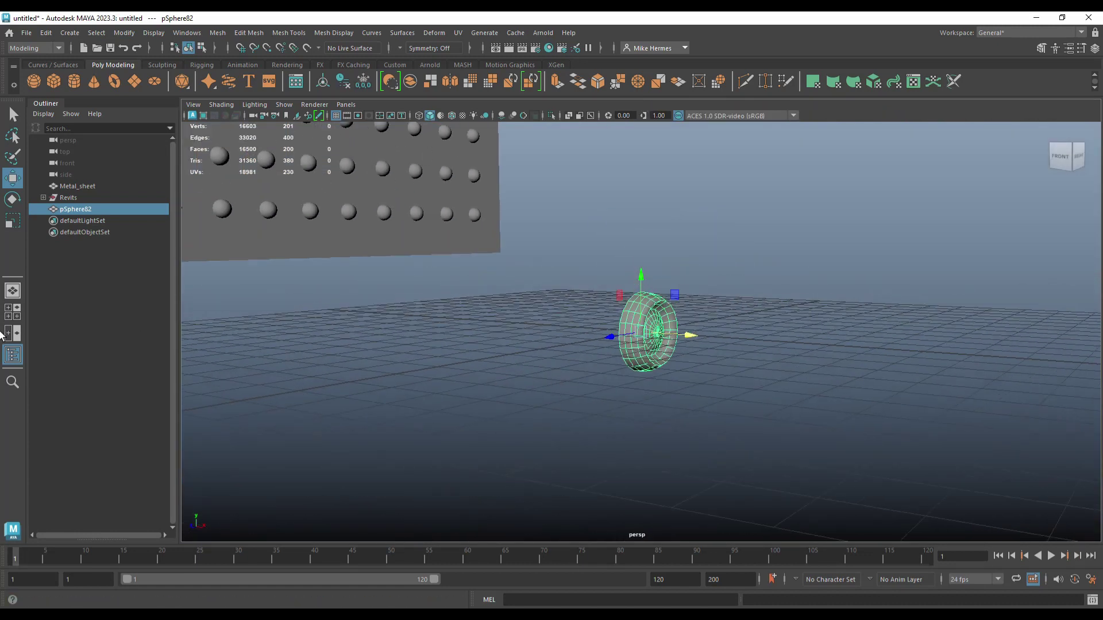
{"action": "left_click", "coordinate": [13, 313]}
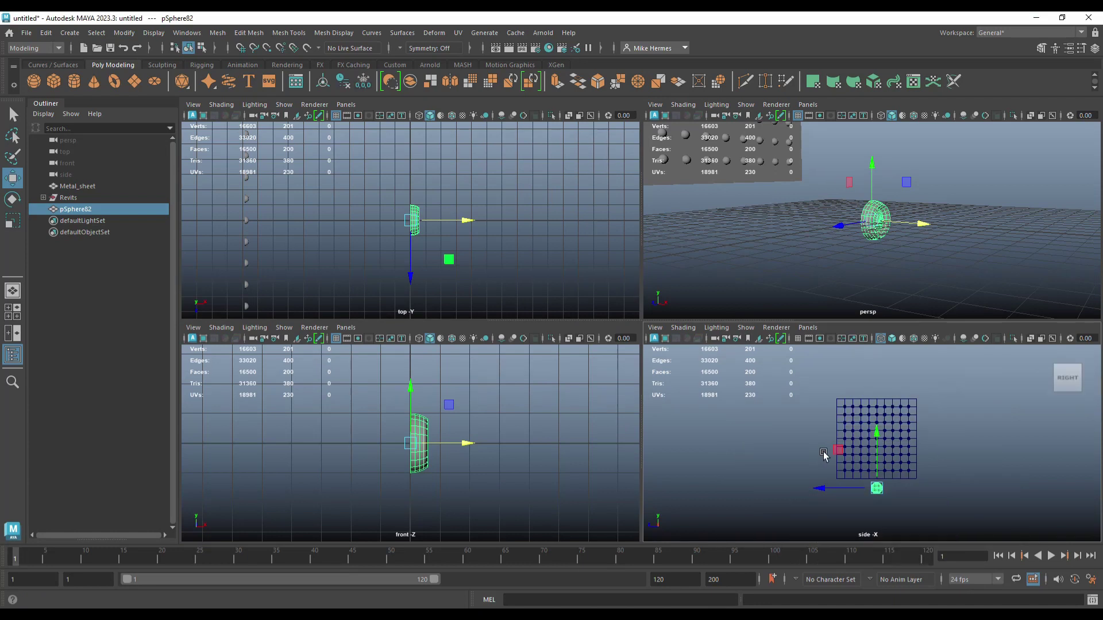
{"action": "key", "text": "space"}
{"action": "scroll", "coordinate": [618, 414], "scroll_direction": "up", "scroll_amount": 5}
{"action": "left_click_drag", "start_coordinate": [661, 500], "coordinate": [690, 294]}
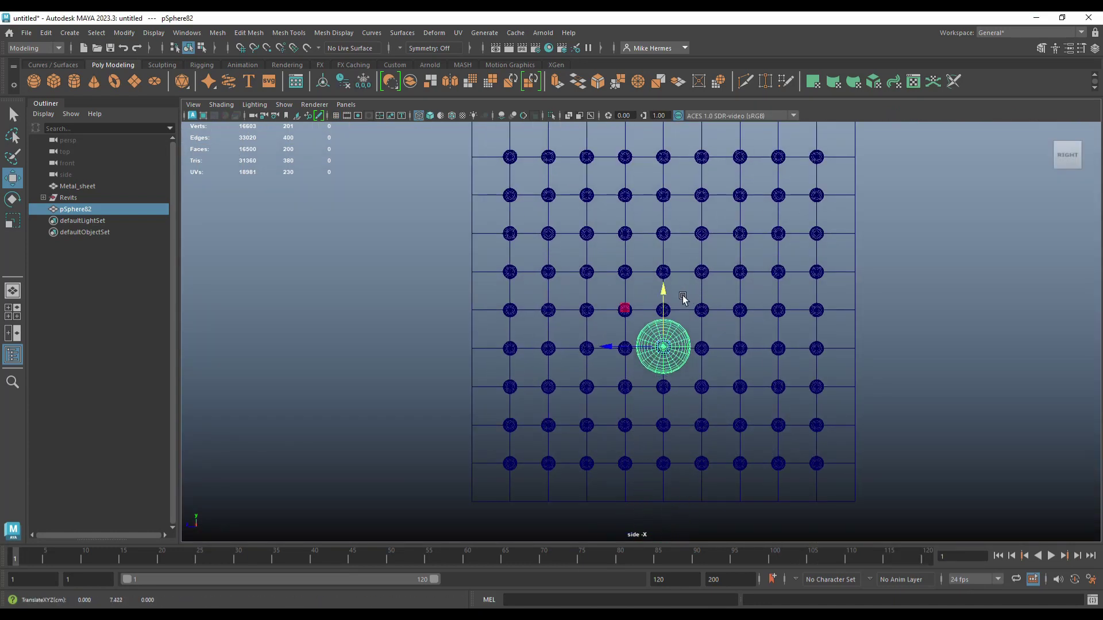
Scale the new rivet down to about 0.258 and nudge it into line with the grid
{"action": "key", "text": "f"}
{"action": "key", "text": "r"}
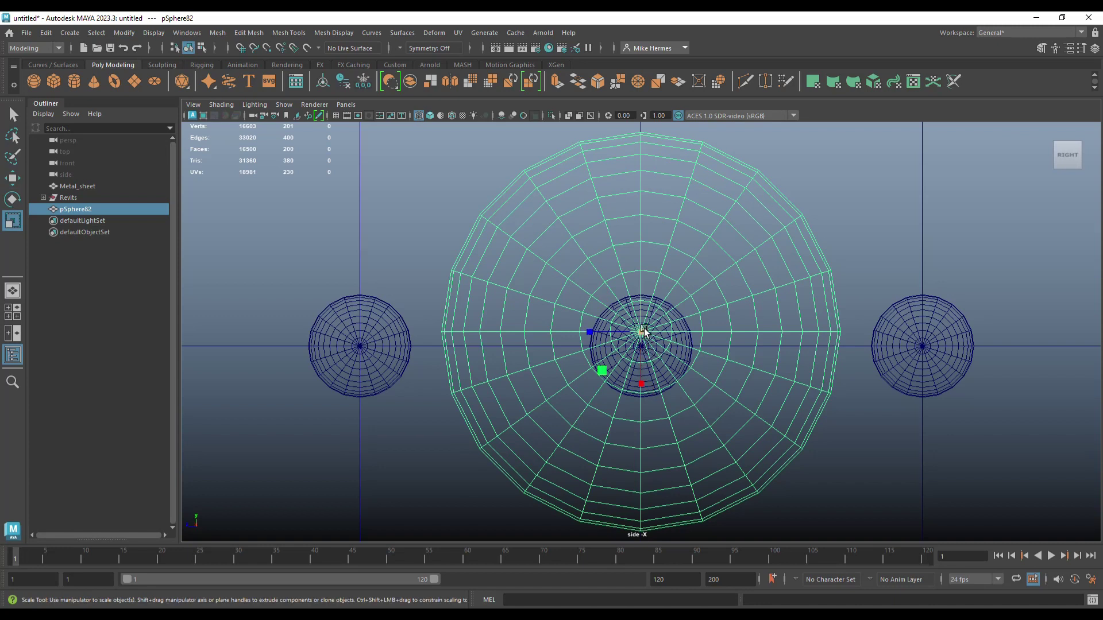
{"action": "left_click_drag", "start_coordinate": [645, 359], "coordinate": [428, 409]}
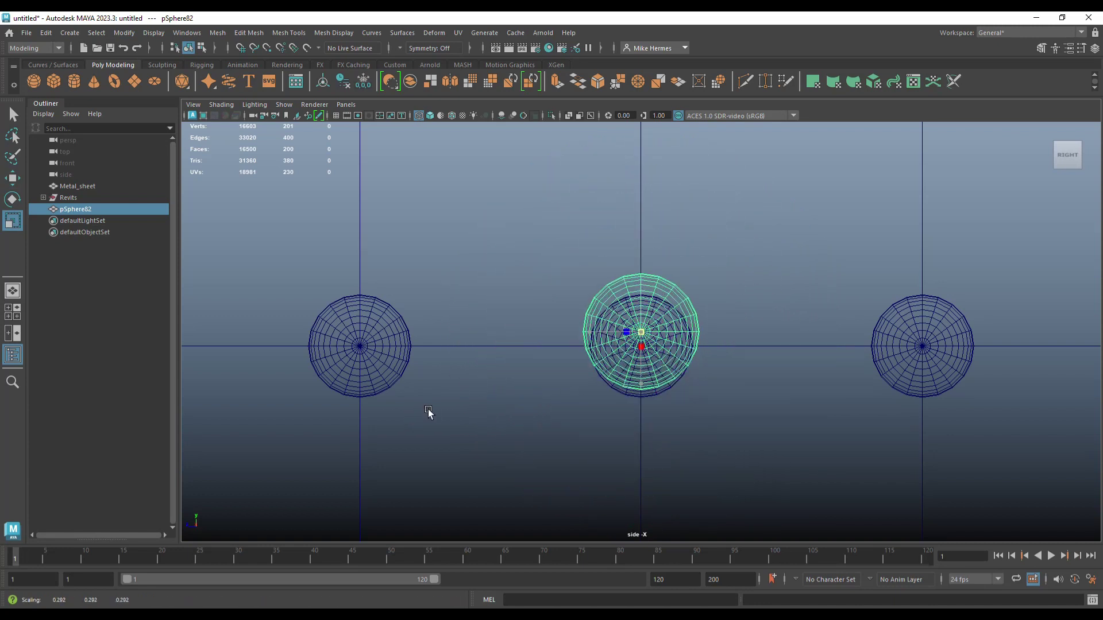
{"action": "key", "text": "w"}
{"action": "left_click_drag", "start_coordinate": [642, 275], "coordinate": [642, 287]}
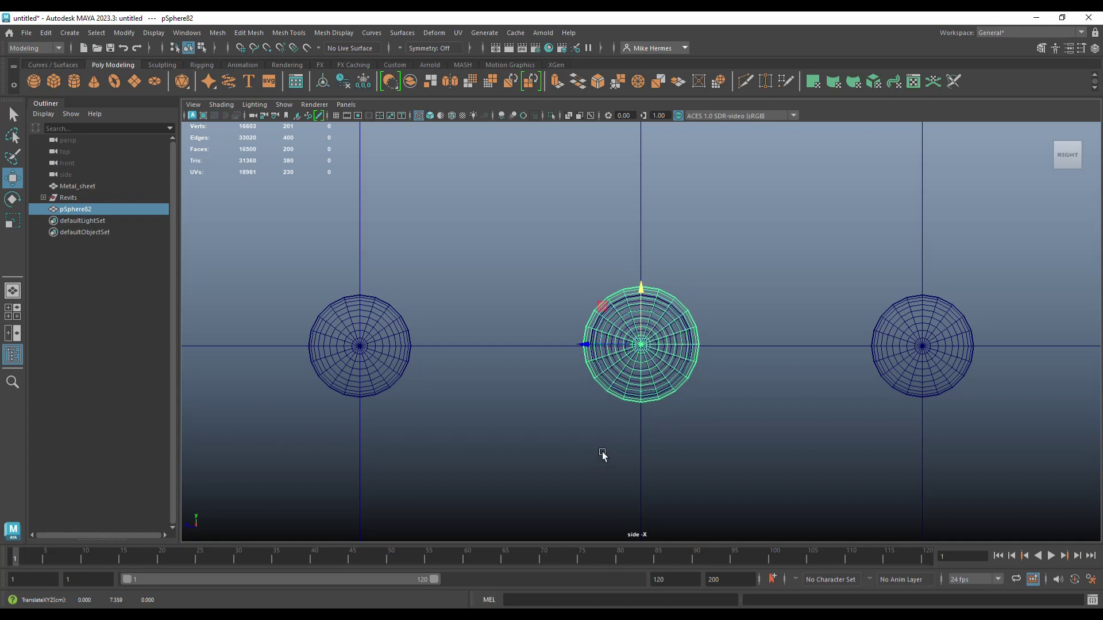
{"action": "key", "text": "r"}
{"action": "left_click_drag", "start_coordinate": [640, 346], "coordinate": [632, 348]}
{"action": "key", "text": "space"}
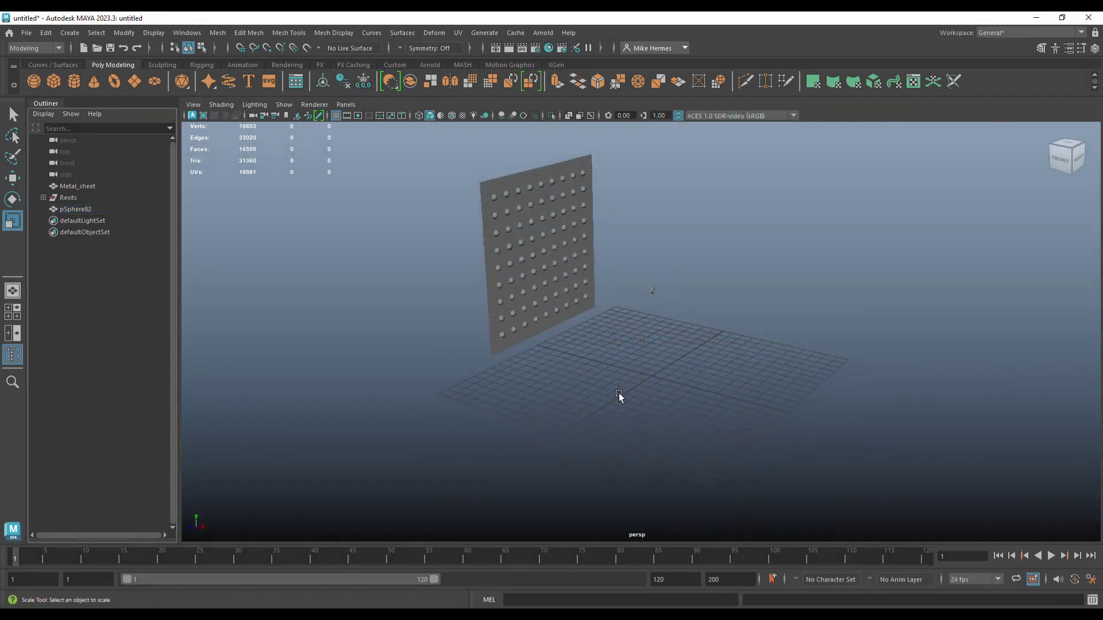
Rename pSphere82 to 'Revit_new' in the Outliner
{"action": "left_click", "coordinate": [91, 185]}
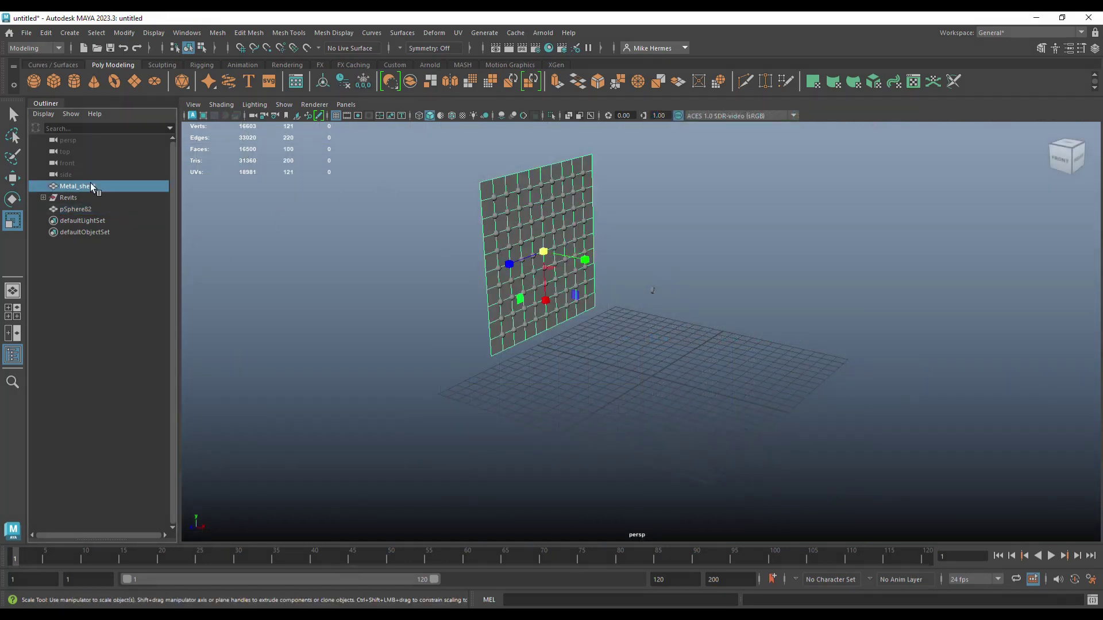
{"action": "left_click", "coordinate": [67, 198]}
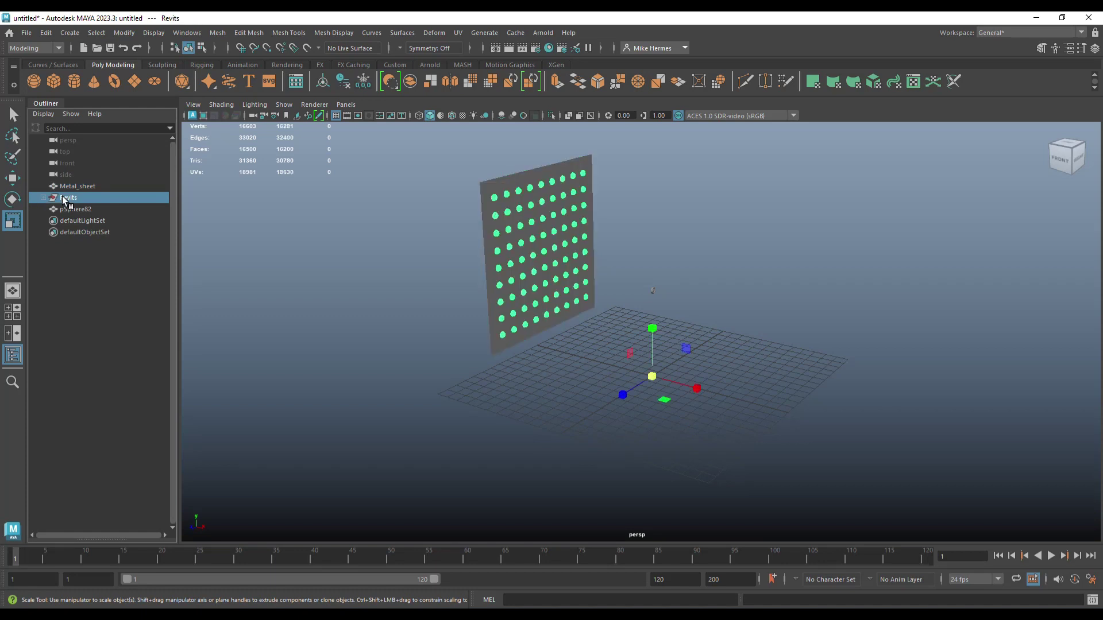
{"action": "mouse_move", "coordinate": [63, 199]}
{"action": "left_mouse_down"}
{"action": "mouse_move", "coordinate": [143, 347]}
{"action": "mouse_move", "coordinate": [578, 398]}
{"action": "mouse_move", "coordinate": [538, 323]}
{"action": "mouse_move", "coordinate": [77, 211]}
{"action": "left_mouse_up"}
{"action": "left_click", "coordinate": [77, 211]}
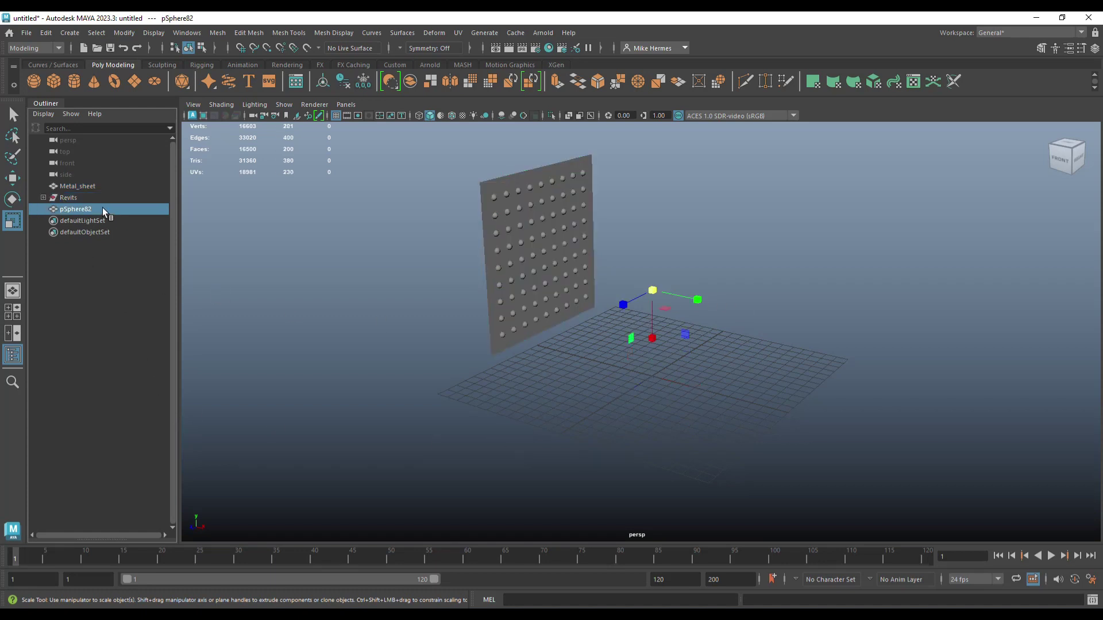
{"action": "double_click", "coordinate": [103, 209]}
{"action": "type", "text": "R"}
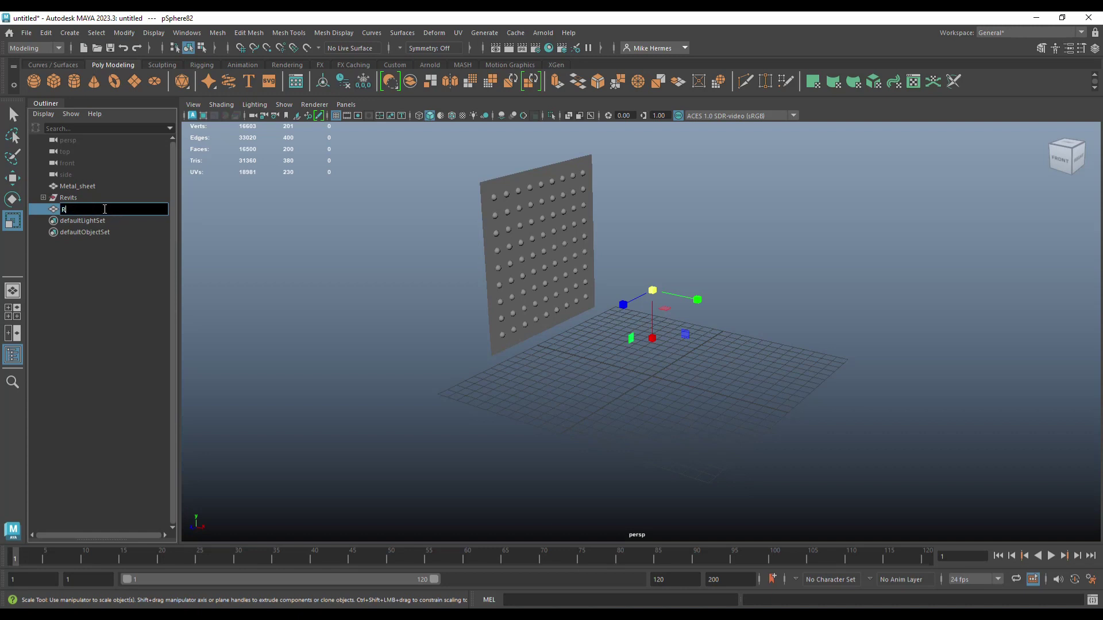
{"action": "type", "text": "evit_new"}
{"action": "key", "text": "Return"}
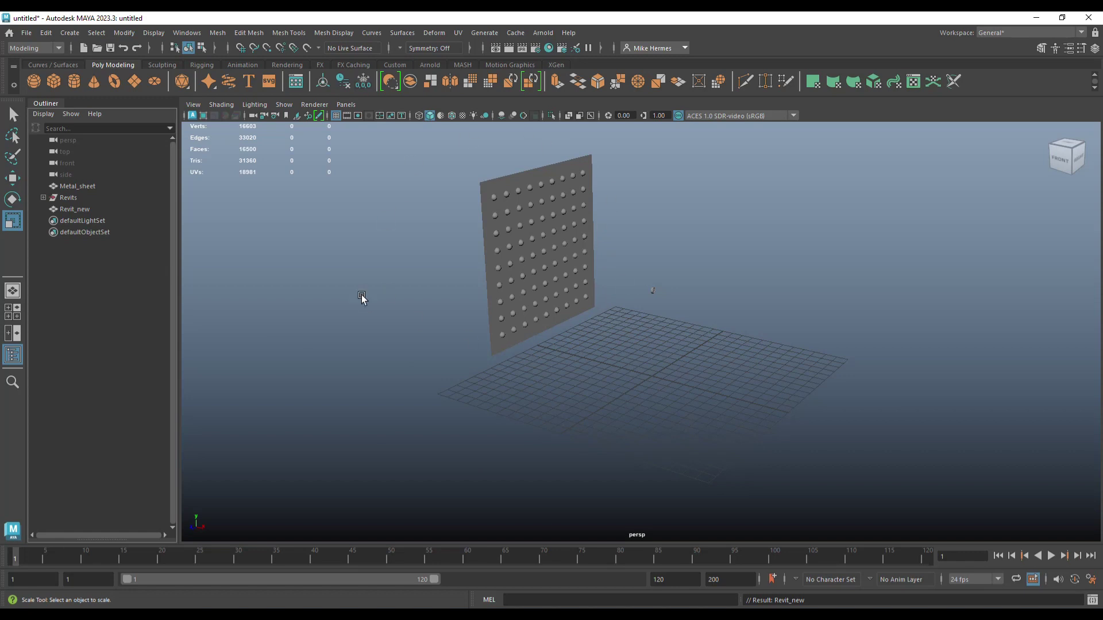
Select the Revits group, then clear the selection
{"action": "left_click", "coordinate": [66, 198]}
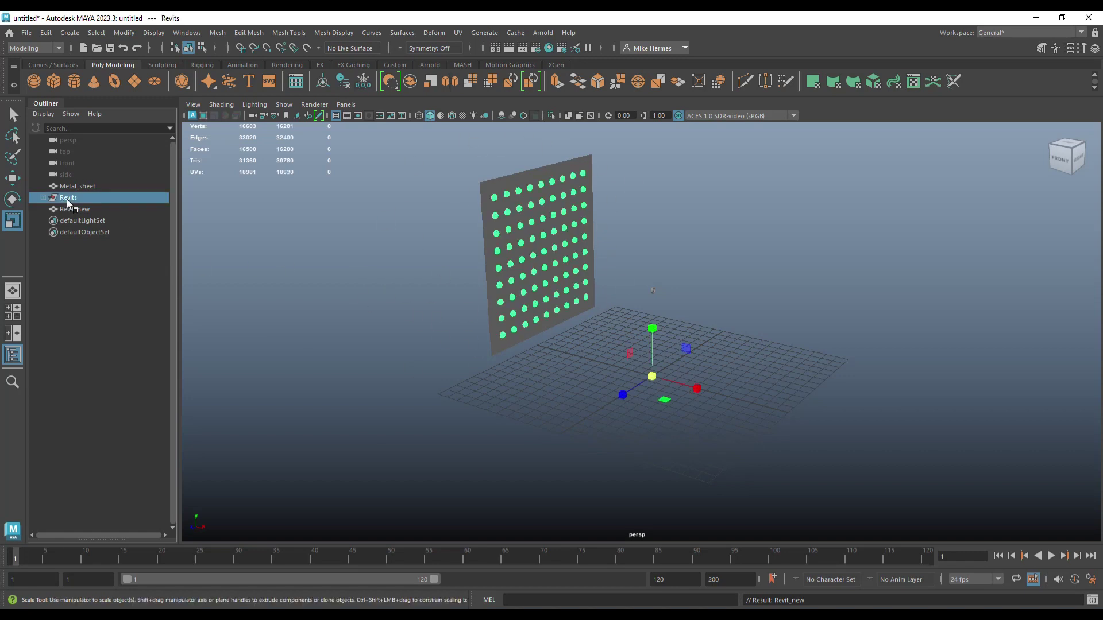
{"action": "scroll", "coordinate": [655, 453], "scroll_direction": "up", "scroll_amount": 2}
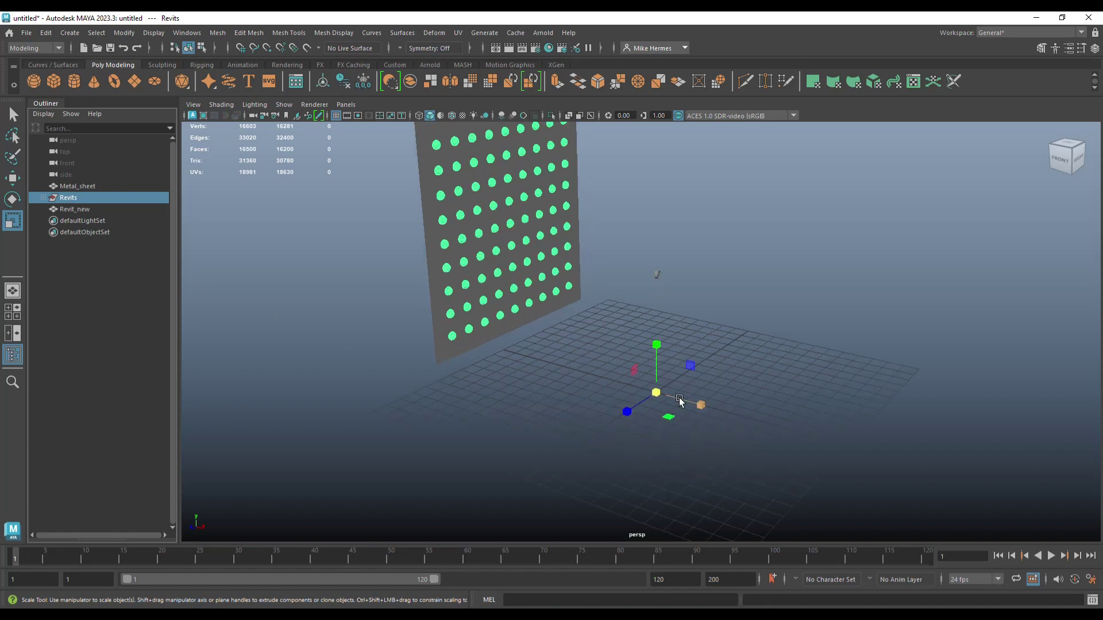
{"action": "left_click", "coordinate": [654, 401]}
{"action": "left_click", "coordinate": [111, 266]}
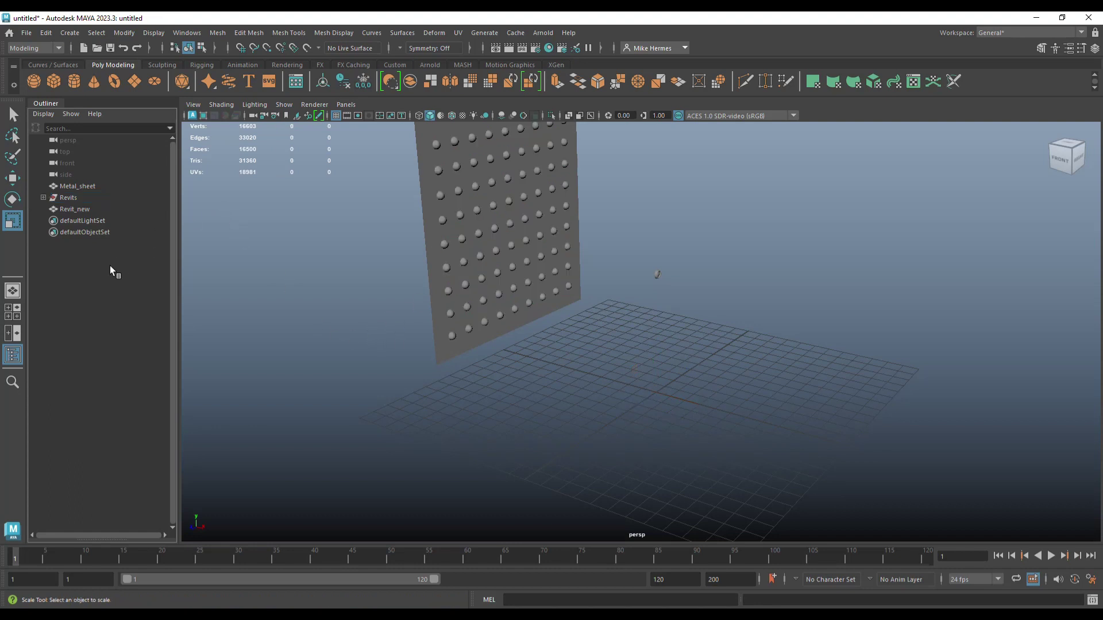
Select every rivet sphere from pSphere34 through pSphere15, then add Revit_new last
{"action": "left_click", "coordinate": [43, 198]}
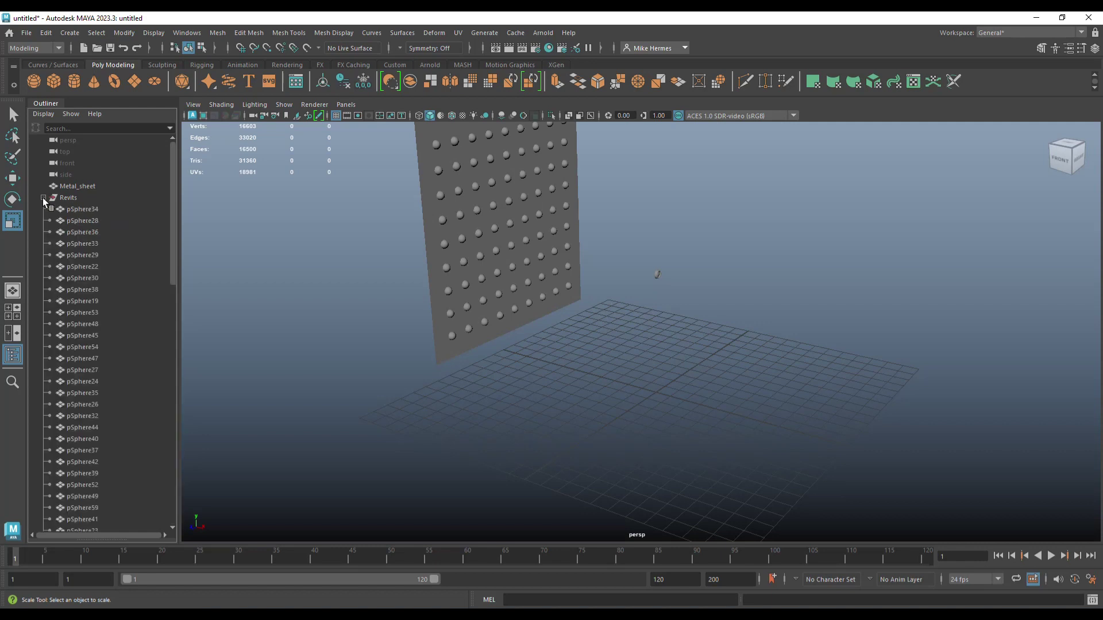
{"action": "left_click", "coordinate": [88, 210]}
{"action": "scroll", "coordinate": [110, 358], "scroll_direction": "down", "scroll_amount": 15}
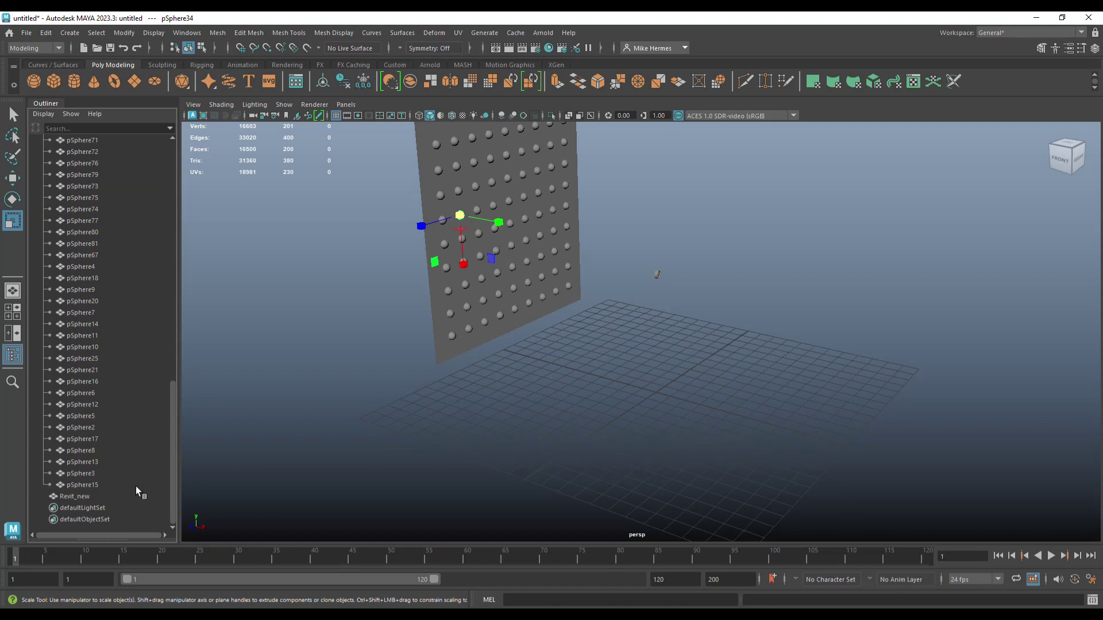
{"action": "left_click", "coordinate": [88, 485], "text": "shift"}
{"action": "scroll", "coordinate": [280, 411], "scroll_direction": "up", "scroll_amount": 3}
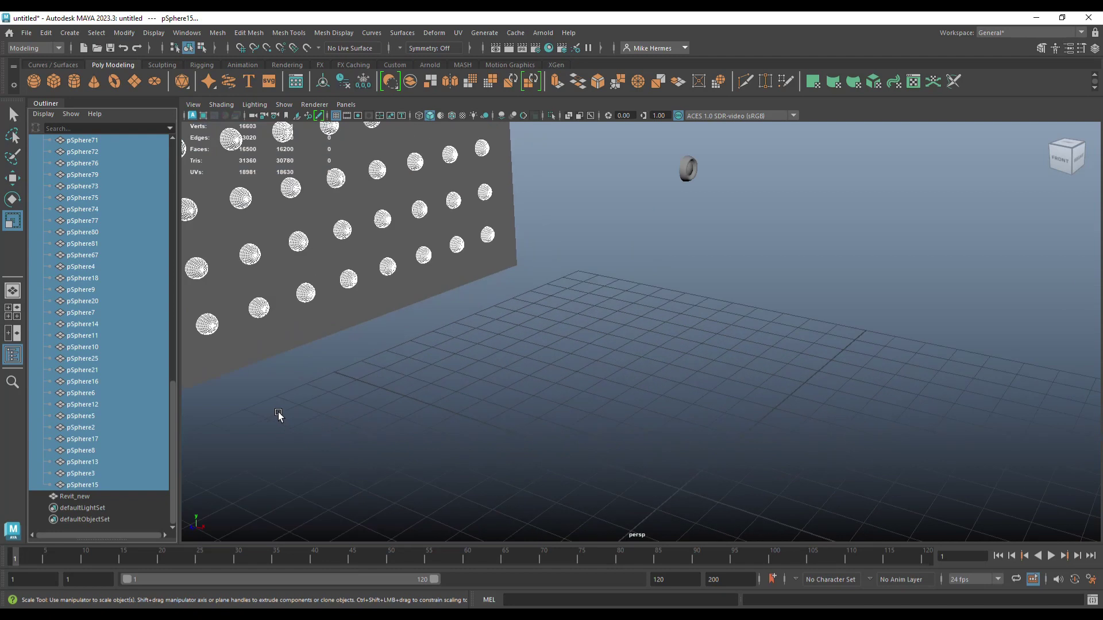
{"action": "scroll", "coordinate": [293, 439], "scroll_direction": "down", "scroll_amount": 3}
{"action": "scroll", "coordinate": [352, 440], "scroll_direction": "down", "scroll_amount": 2}
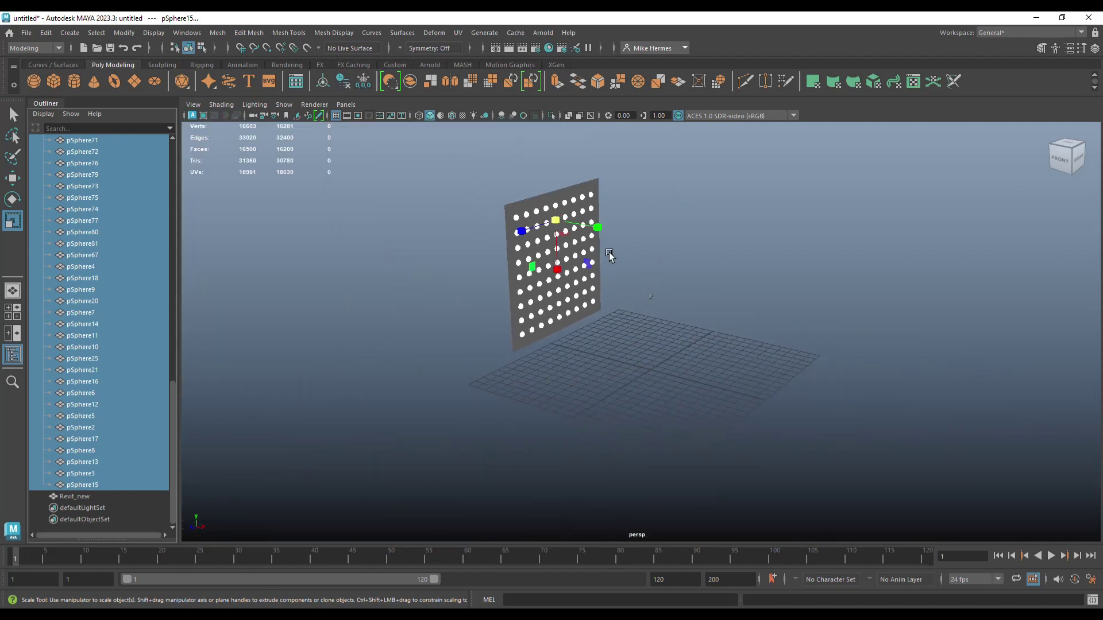
{"action": "scroll", "coordinate": [603, 256], "scroll_direction": "up", "scroll_amount": 2}
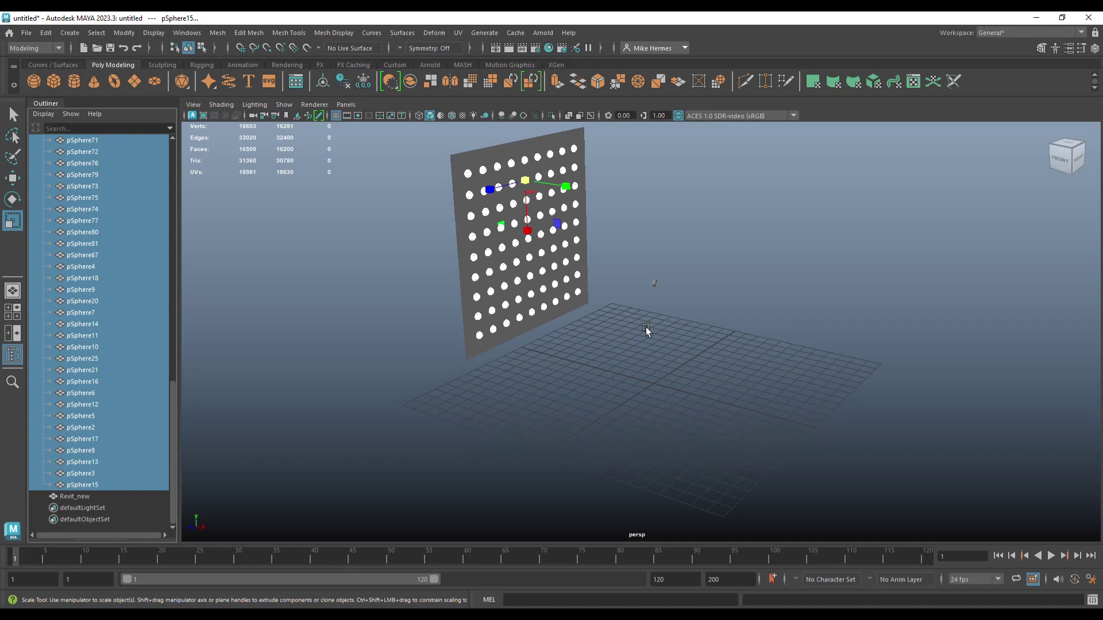
{"action": "left_click", "coordinate": [675, 359], "text": "shift"}
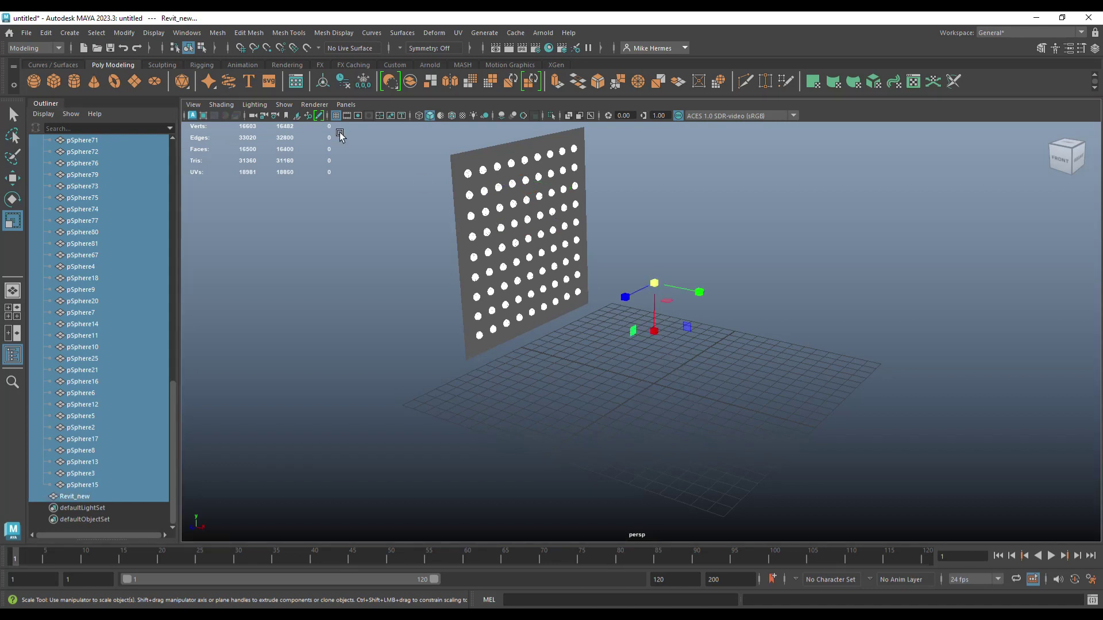
{"action": "left_click", "coordinate": [126, 35]}
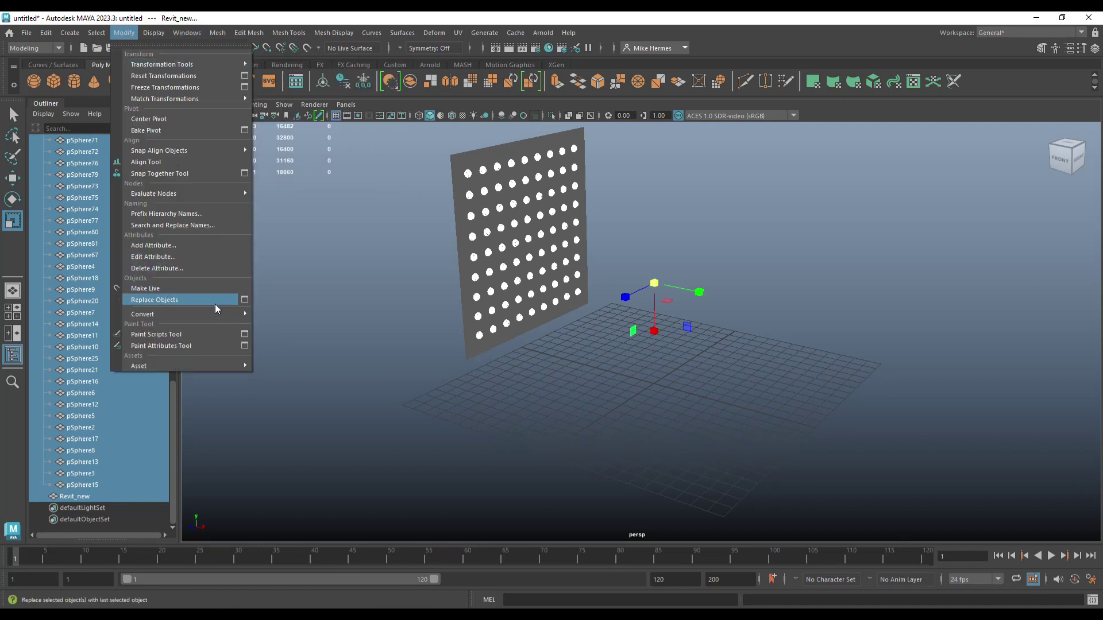
Reset the Replace Objects options to defaults and replace all selected rivets with Revit_new copies
{"action": "left_click", "coordinate": [245, 300]}
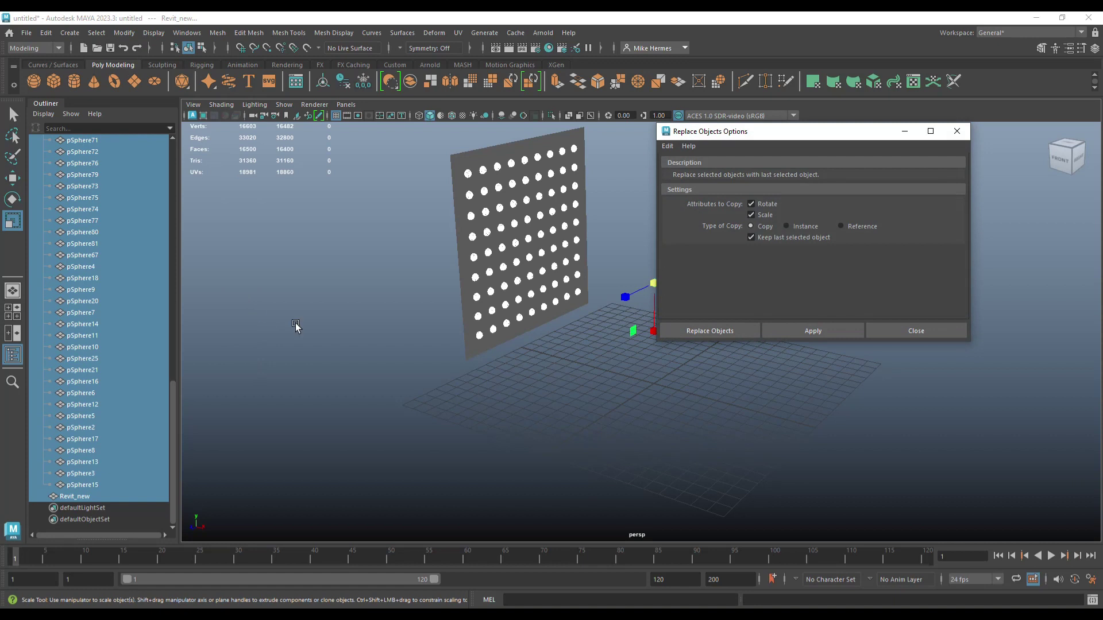
{"action": "left_click", "coordinate": [667, 146]}
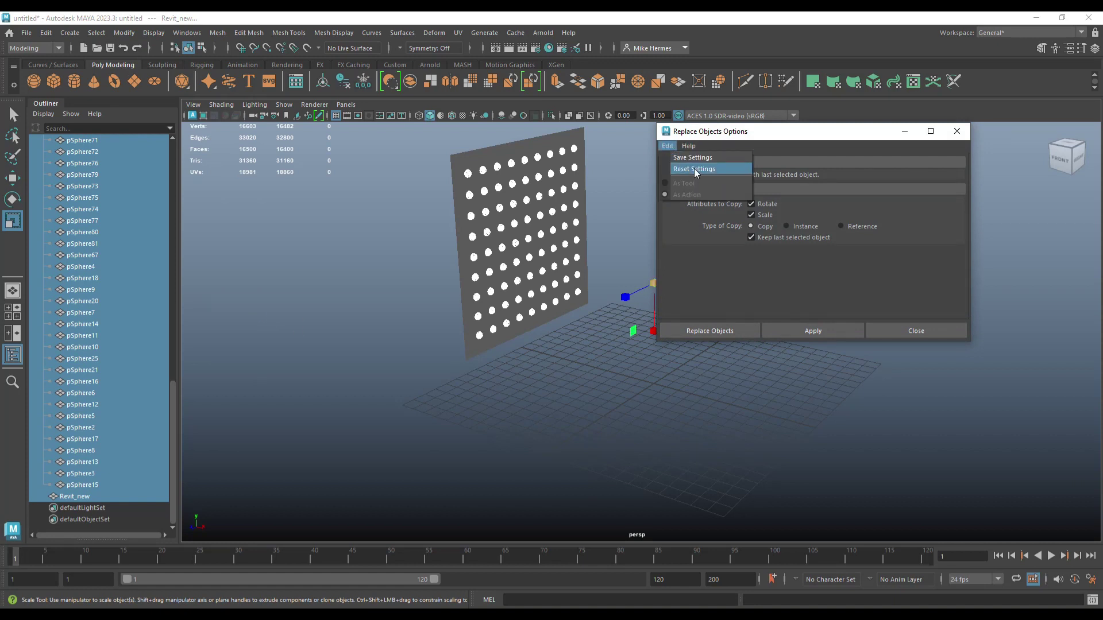
{"action": "left_click", "coordinate": [694, 168]}
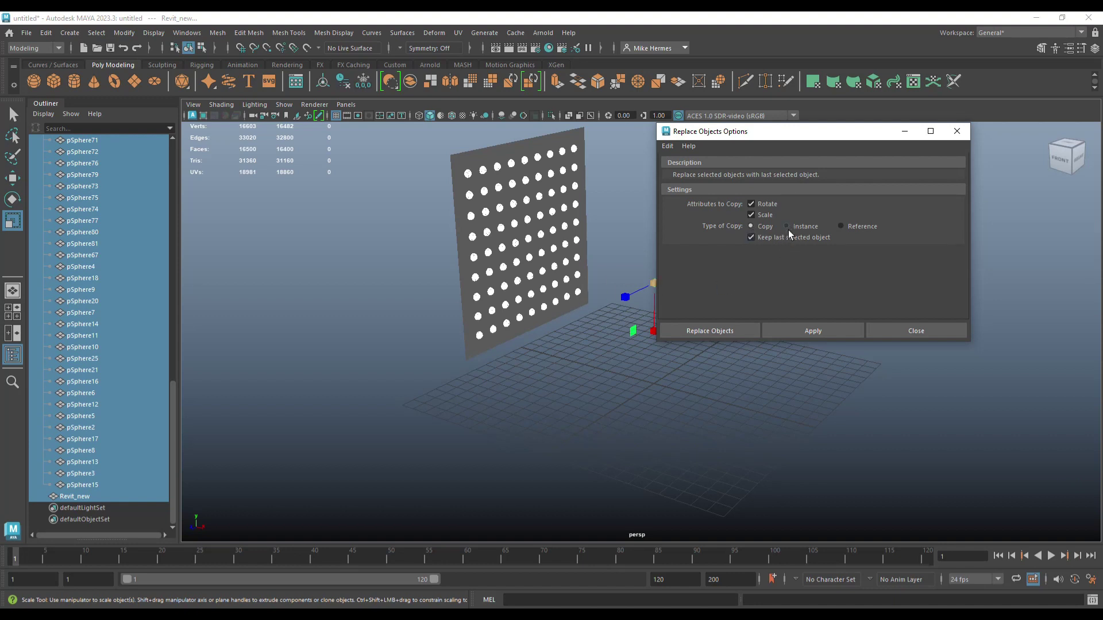
{"action": "left_click", "coordinate": [725, 332]}
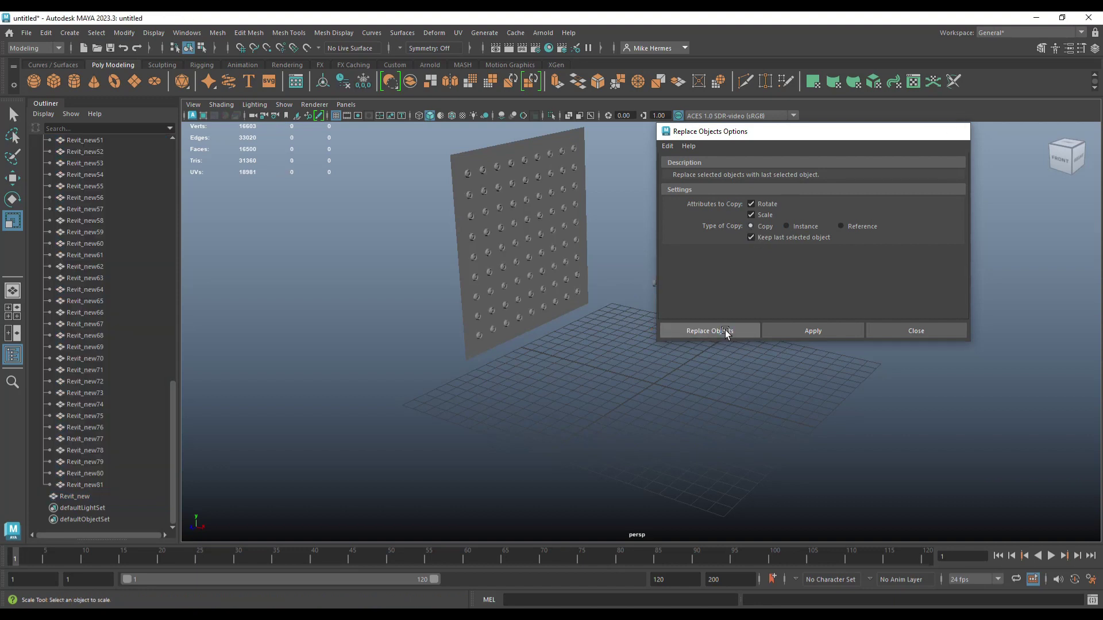
{"action": "scroll", "coordinate": [501, 325], "scroll_direction": "up", "scroll_amount": 3}
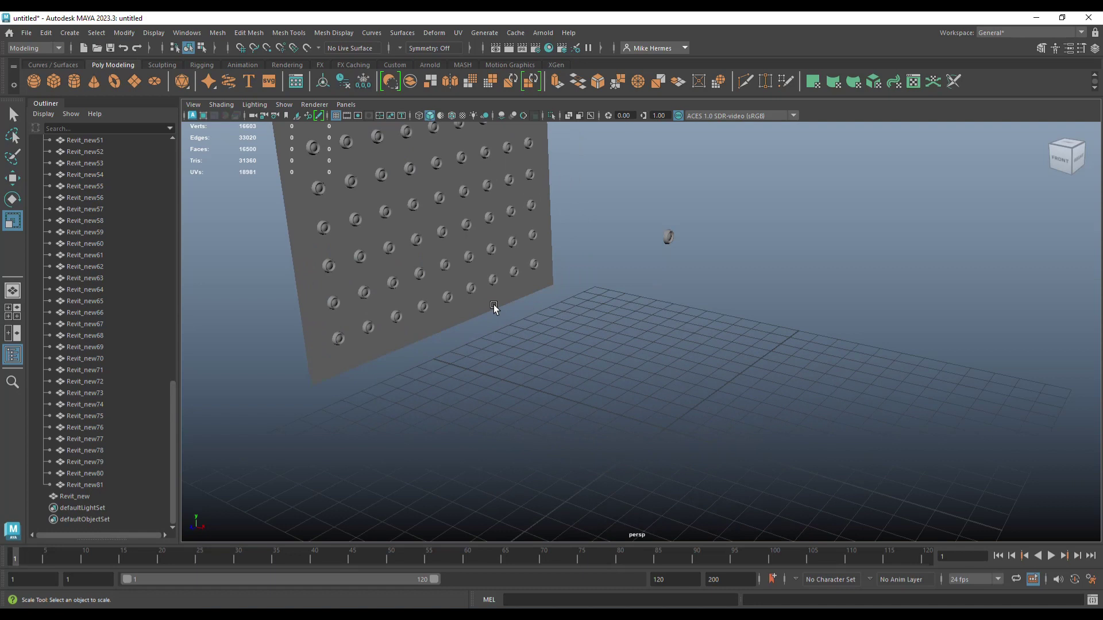
{"action": "middle_click_drag", "start_coordinate": [492, 308], "coordinate": [612, 528], "text": "alt"}
{"action": "scroll", "coordinate": [567, 379], "scroll_direction": "up", "scroll_amount": 3}
{"action": "scroll", "coordinate": [639, 361], "scroll_direction": "down", "scroll_amount": 5}
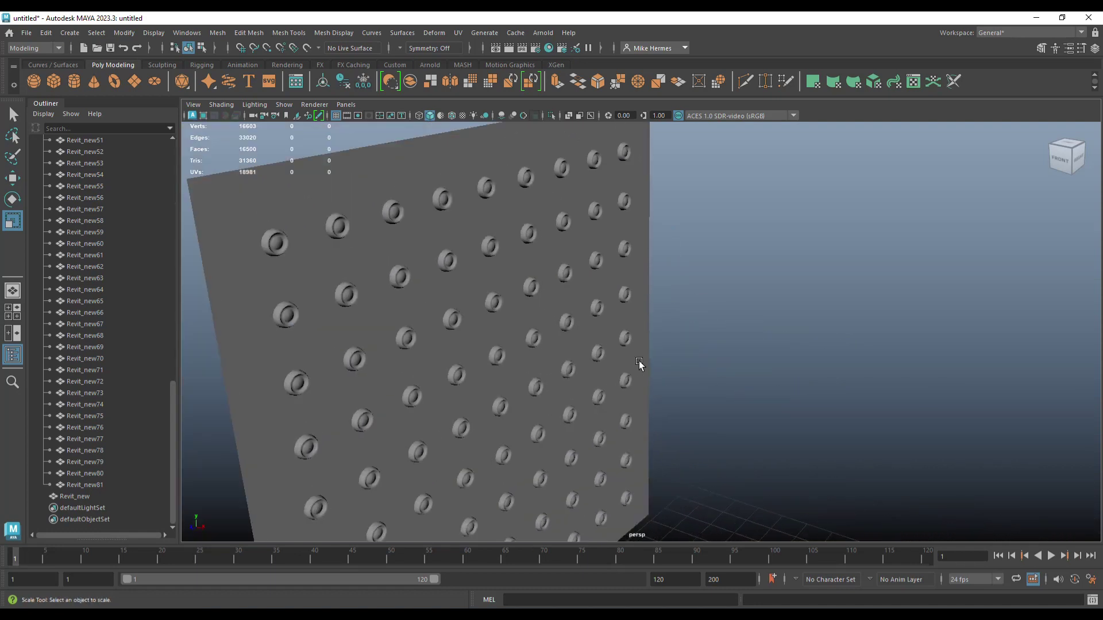
{"action": "mouse_move", "coordinate": [670, 374]}
{"action": "left_mouse_down", "text": "alt"}
{"action": "mouse_move", "coordinate": [661, 364]}
{"action": "mouse_move", "coordinate": [603, 394]}
{"action": "mouse_move", "coordinate": [709, 377]}
{"action": "mouse_move", "coordinate": [701, 370]}
{"action": "mouse_move", "coordinate": [681, 402]}
{"action": "mouse_move", "coordinate": [691, 318]}
{"action": "mouse_move", "coordinate": [680, 366]}
{"action": "left_mouse_up", "text": "alt"}
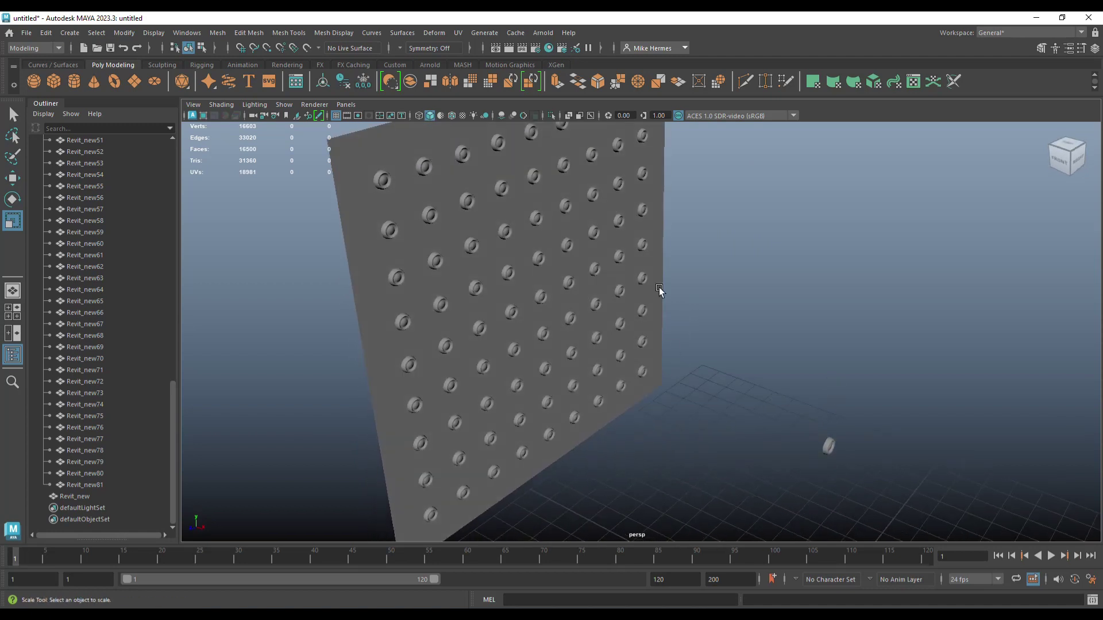